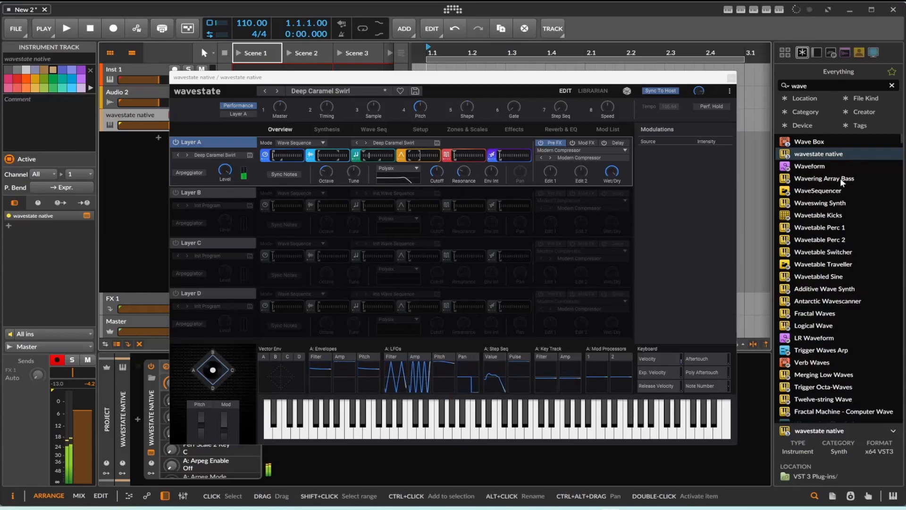
Open Layer A's wave sequence and replace the first sample step with the woodwind multisample B.Clarinet 3 ff
{"action": "left_click", "coordinate": [840, 178]}
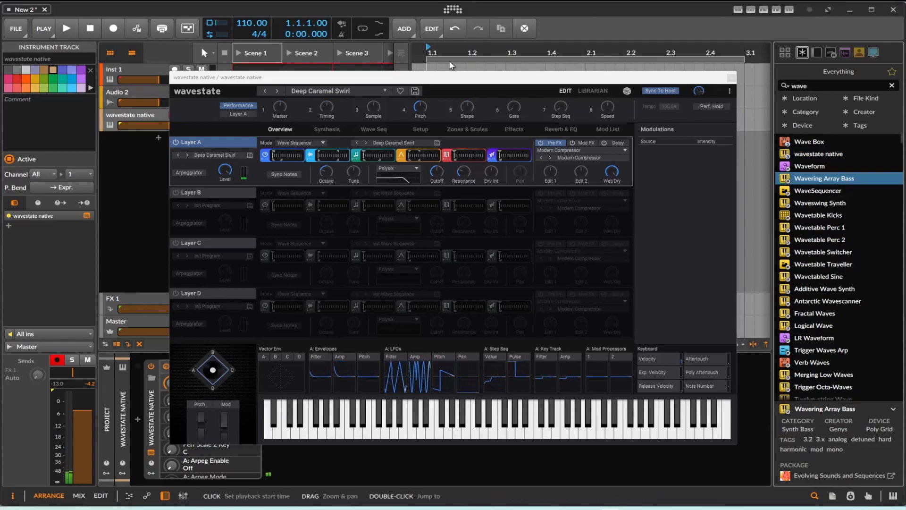
{"action": "left_click", "coordinate": [356, 131]}
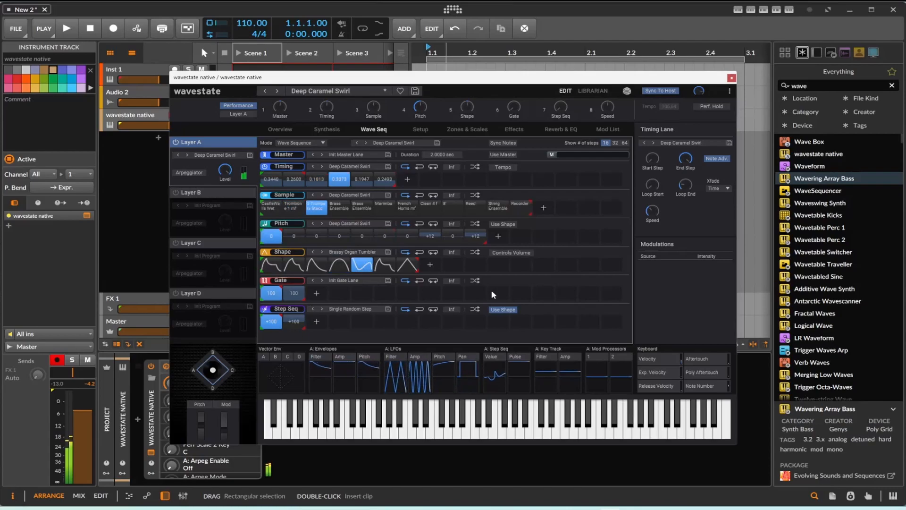
{"action": "left_click", "coordinate": [272, 207]}
{"action": "left_click", "coordinate": [272, 208]}
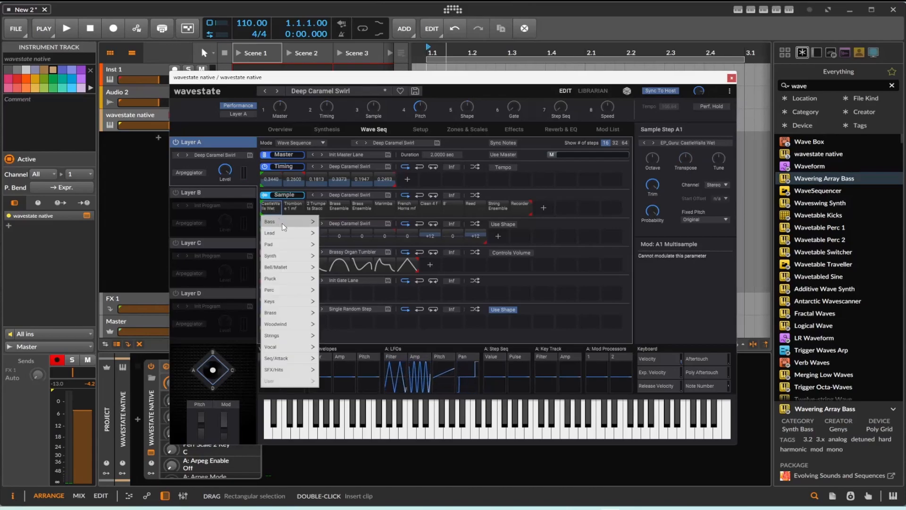
{"action": "mouse_move", "coordinate": [286, 277]}
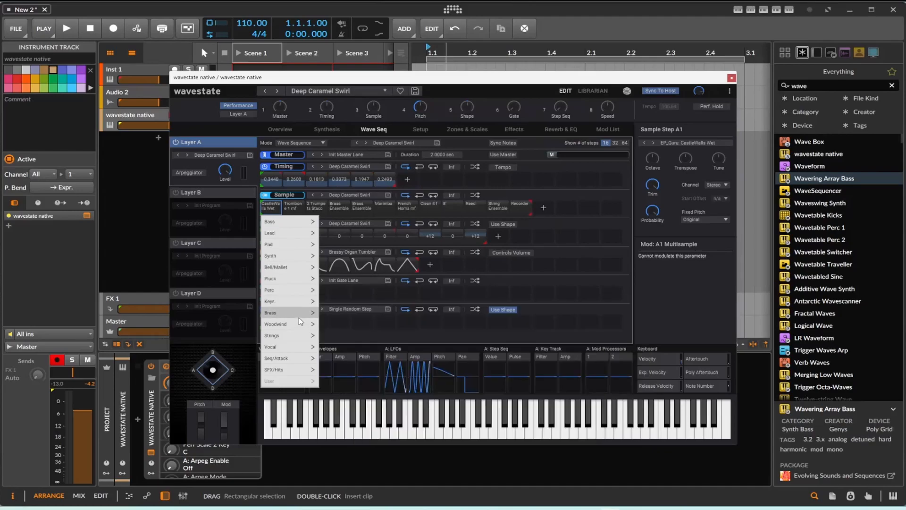
{"action": "mouse_move", "coordinate": [299, 323]}
{"action": "left_click", "coordinate": [361, 309]}
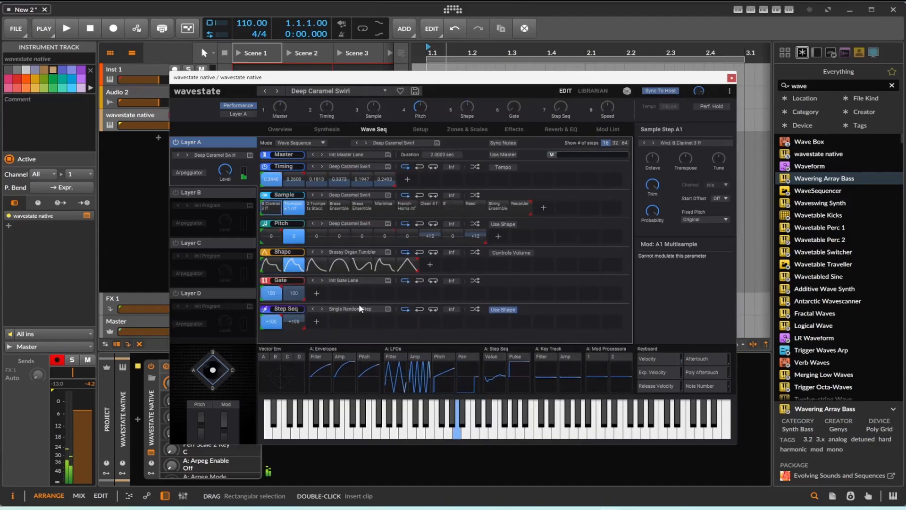
Replace the second sample step with the lead multisample Detuned Lead and set the Timing and Sample lanes to loop backward
{"action": "left_click", "coordinate": [300, 215]}
{"action": "mouse_move", "coordinate": [326, 234]}
{"action": "left_click", "coordinate": [367, 233]}
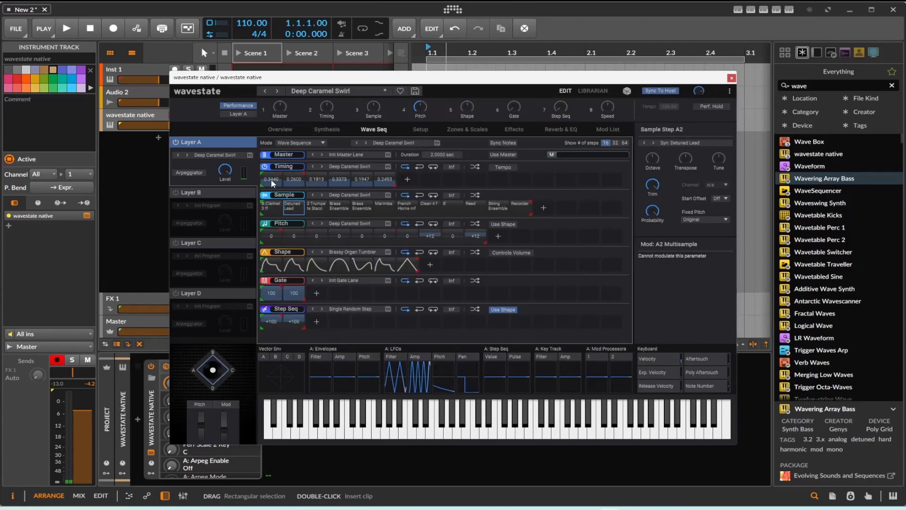
{"action": "left_click", "coordinate": [418, 168]}
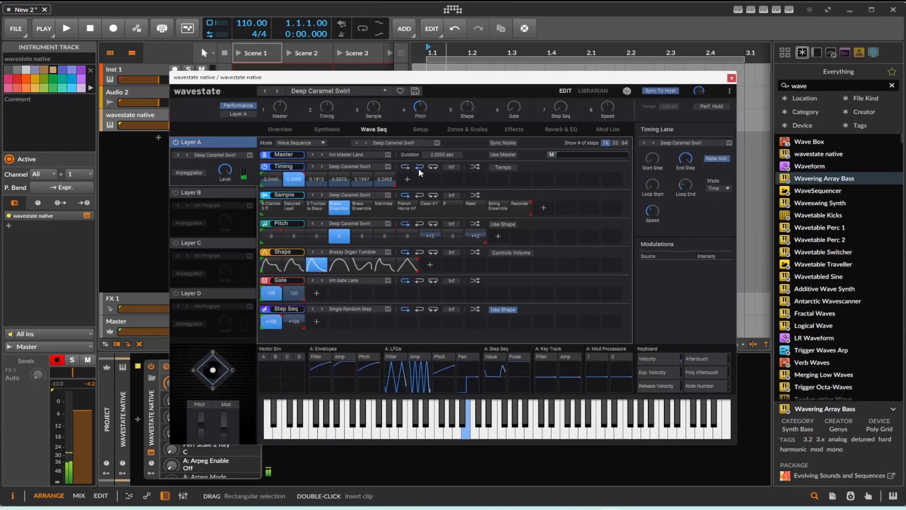
{"action": "left_click", "coordinate": [419, 195]}
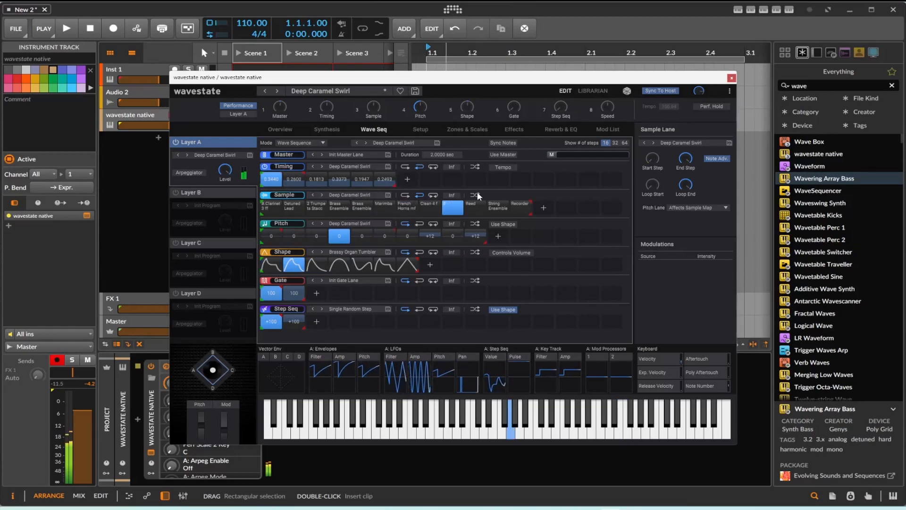
Replace the fifth sample step, the second Brass Ensemble, with the lead multisample Square A2600
{"action": "left_click", "coordinate": [365, 209]}
{"action": "mouse_move", "coordinate": [375, 228]}
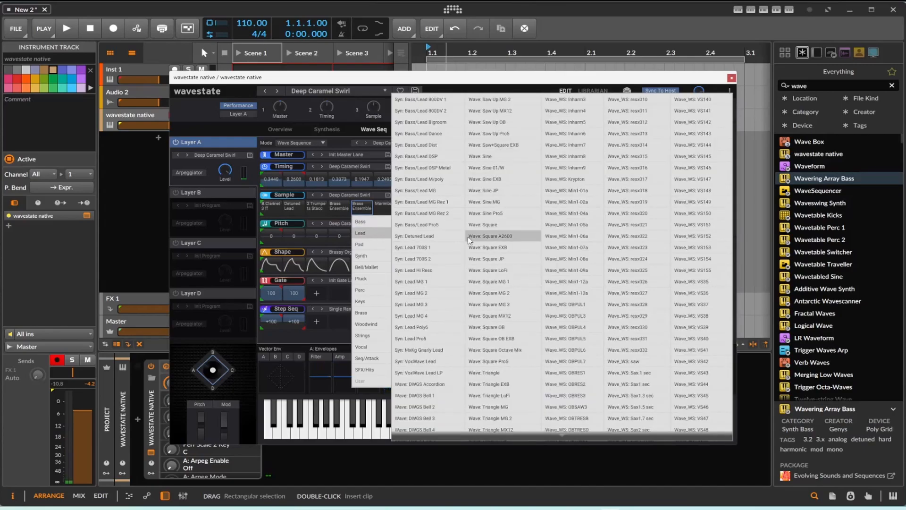
{"action": "left_click", "coordinate": [470, 237]}
Replace the French Horns sample step with the electric piano Suit Bright mf and set the Sample lane to forward looping
{"action": "left_click", "coordinate": [410, 209]}
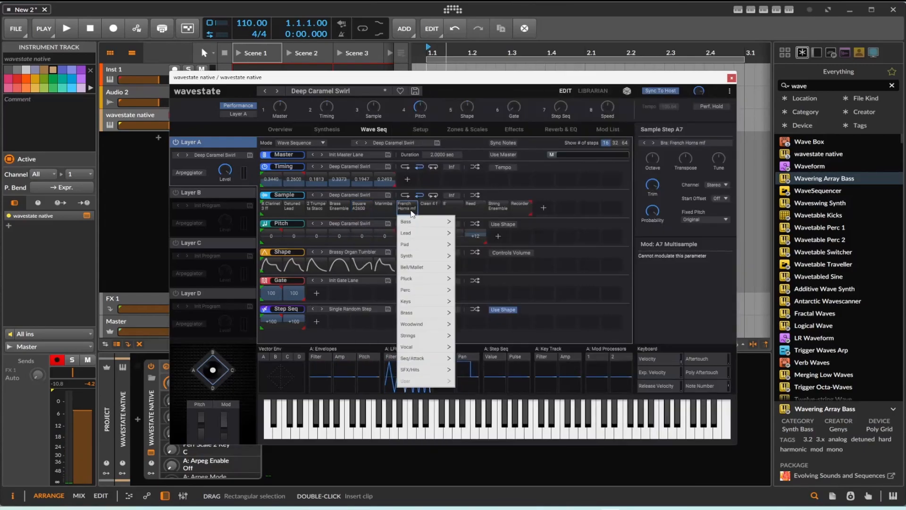
{"action": "left_click", "coordinate": [426, 297]}
{"action": "left_click", "coordinate": [430, 309]}
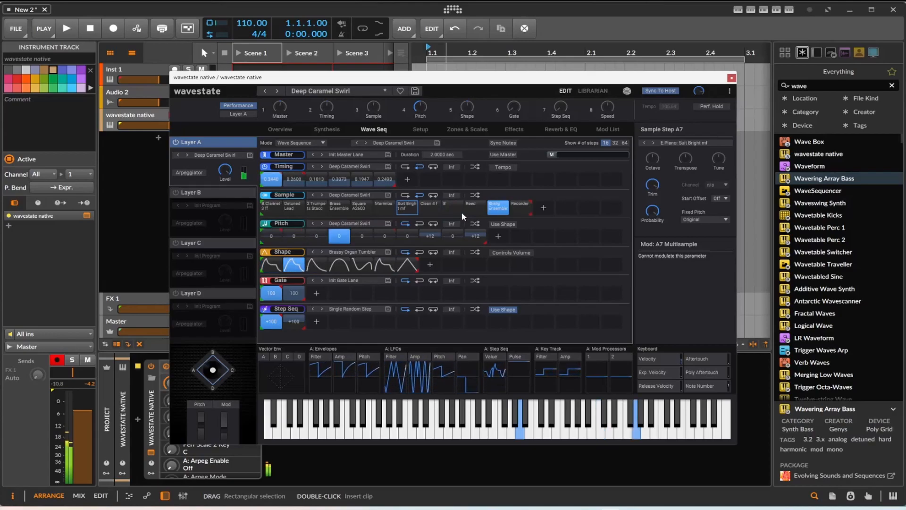
{"action": "left_click", "coordinate": [406, 200]}
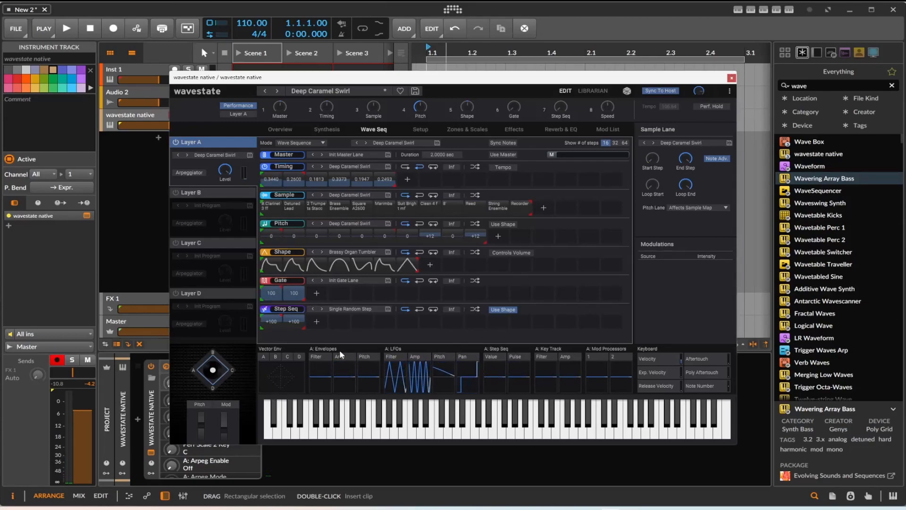
Reshape the vector envelope, moving point 0 to about -24/-65, point 1 to about +28/-49 and point 2 to about +45/+61
{"action": "left_click", "coordinate": [319, 375]}
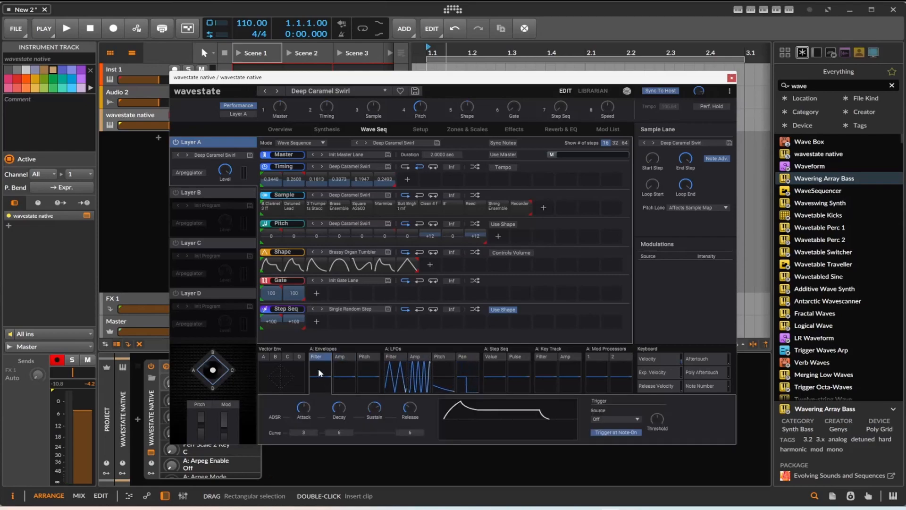
{"action": "left_click", "coordinate": [284, 373]}
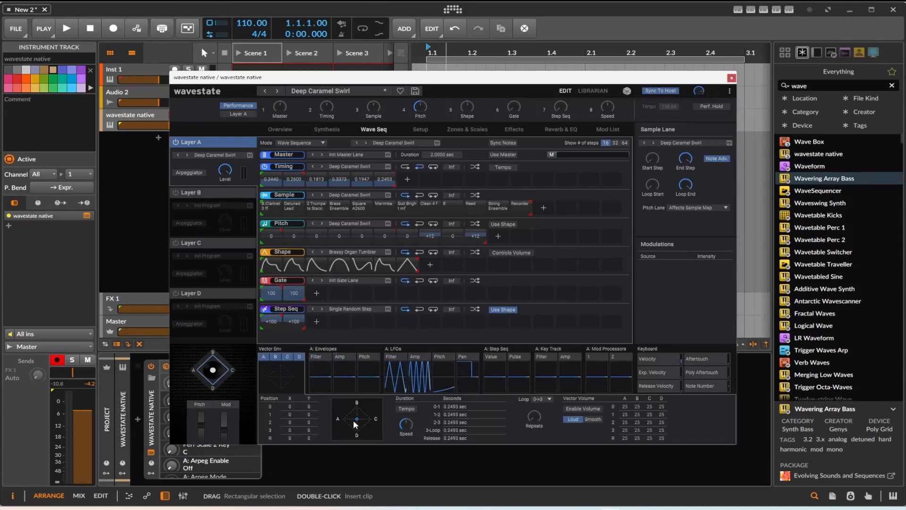
{"action": "left_click_drag", "start_coordinate": [357, 419], "coordinate": [363, 416]}
Enable Layers B and C, loading 2 Bar Kickbient into Layer B and 20" Synth #1 (C) into Layer C
{"action": "mouse_move", "coordinate": [222, 174]}
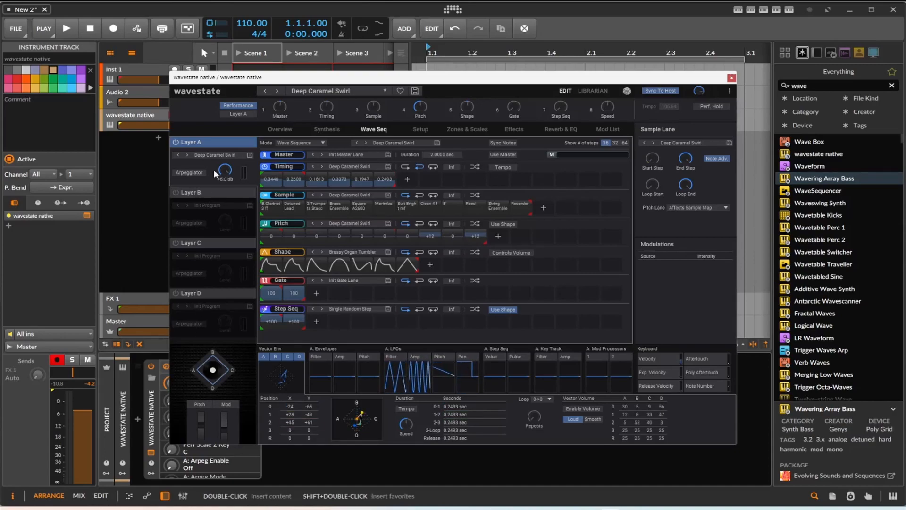
{"action": "left_click", "coordinate": [189, 194]}
{"action": "left_click", "coordinate": [177, 244]}
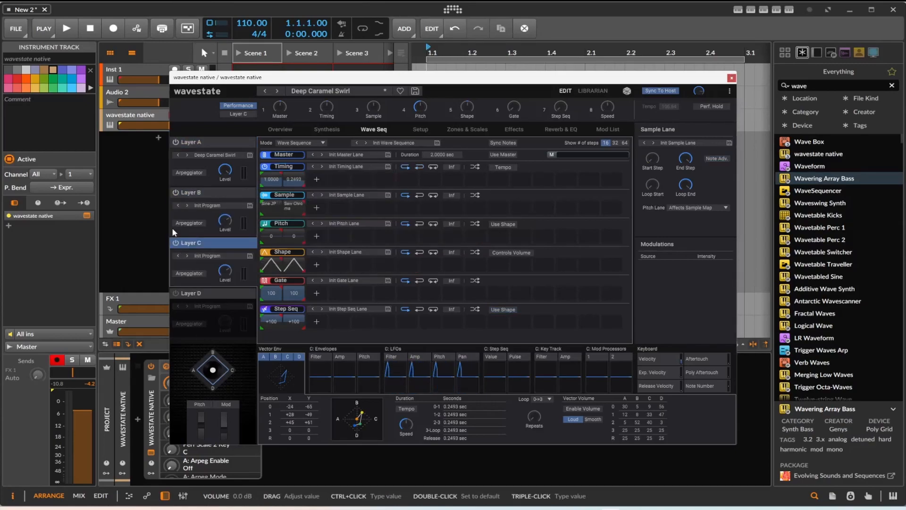
{"action": "left_click", "coordinate": [186, 205]}
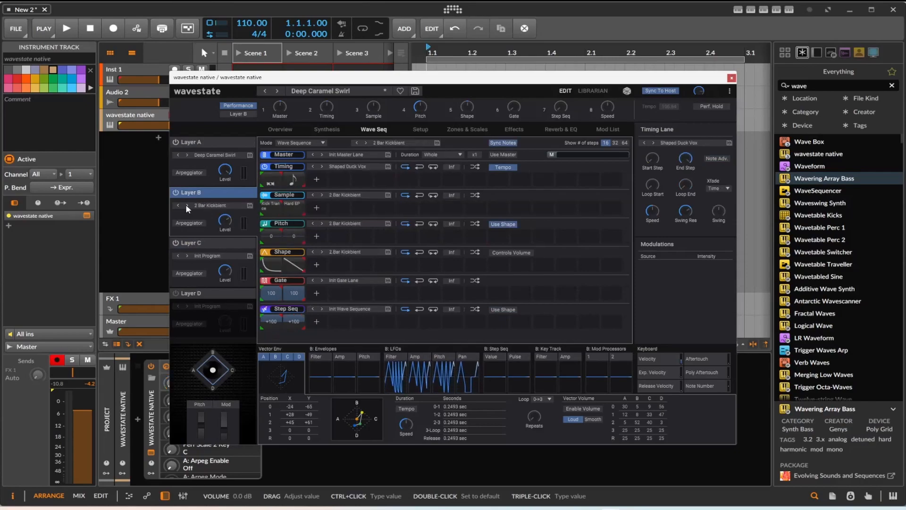
{"action": "left_click", "coordinate": [188, 255]}
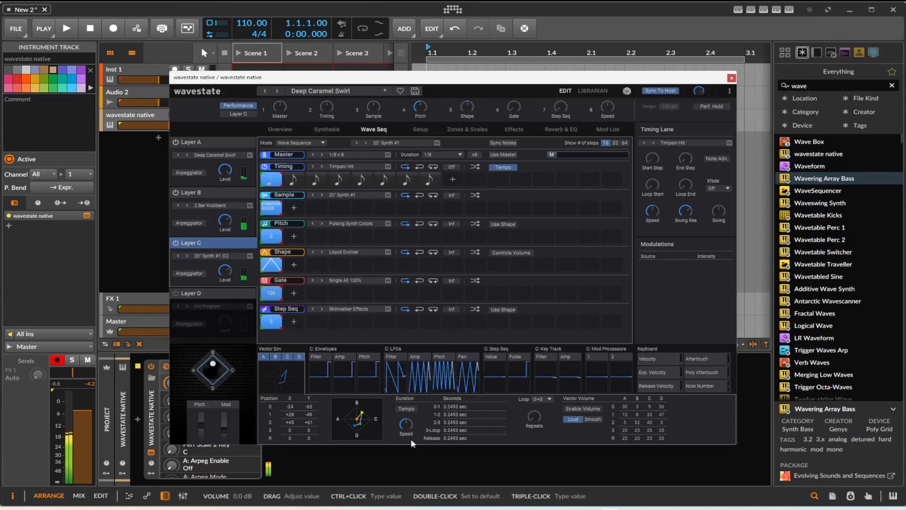
Redraw the vector envelope and assign Vector Env B to modulate the second timing step's note in Layer C at intensity 11
{"action": "left_click_drag", "start_coordinate": [362, 412], "coordinate": [363, 434]}
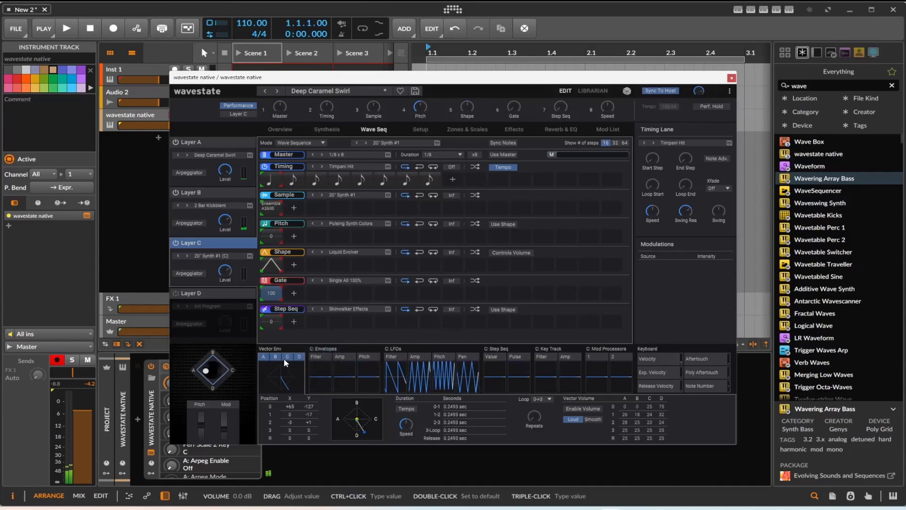
{"action": "left_click_drag", "start_coordinate": [281, 379], "coordinate": [298, 175]}
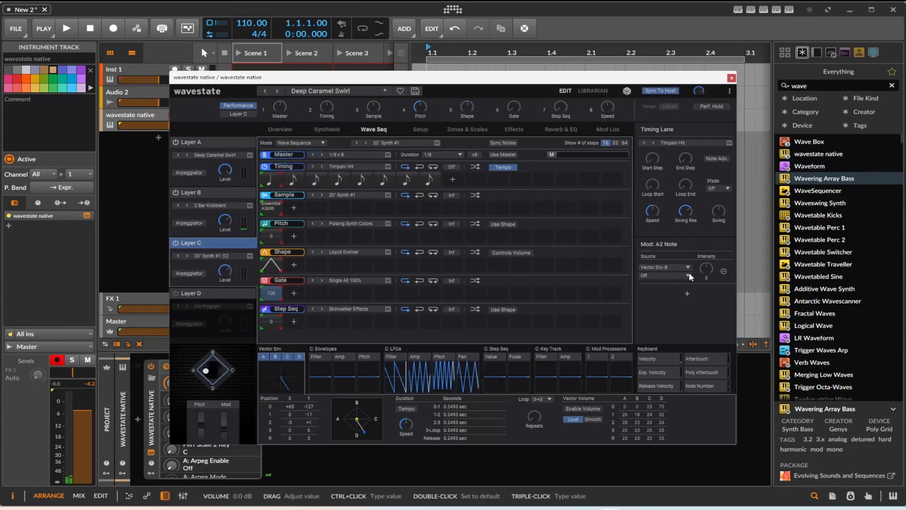
{"action": "left_click_drag", "start_coordinate": [707, 267], "coordinate": [710, 239]}
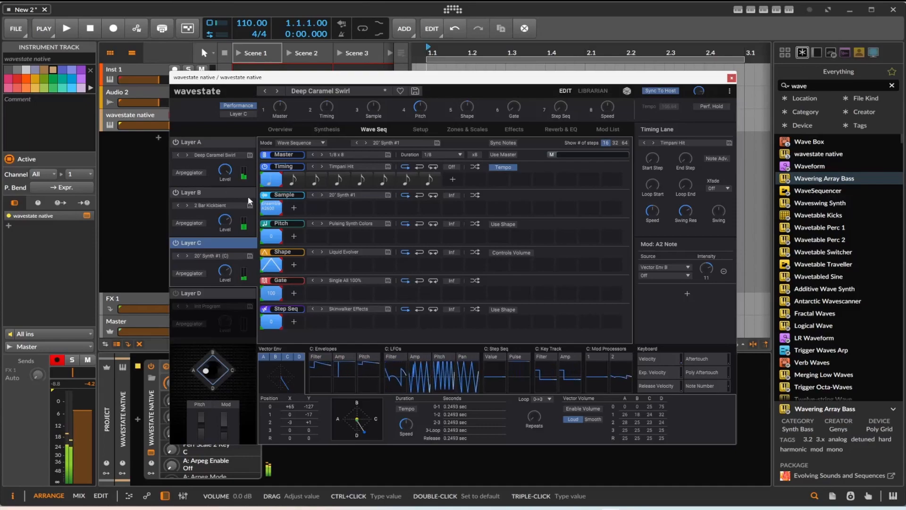
{"action": "left_click", "coordinate": [228, 189]}
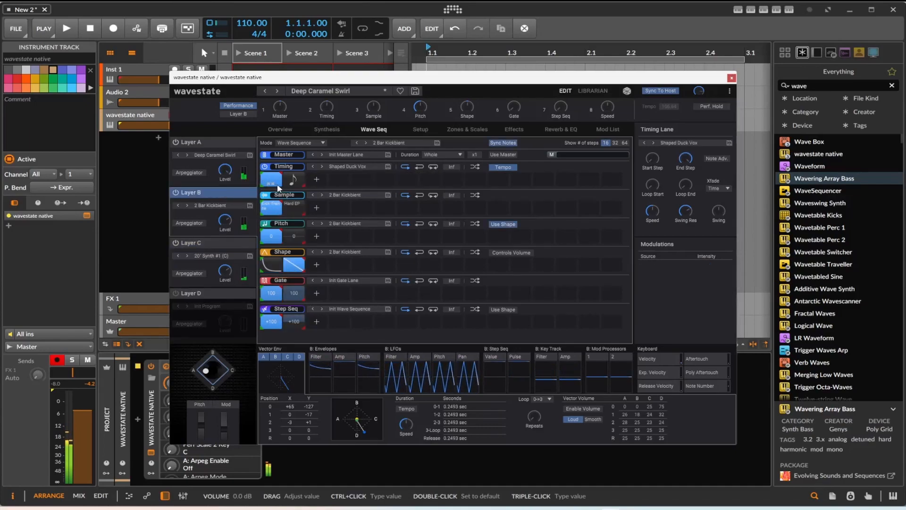
{"action": "left_click", "coordinate": [236, 156]}
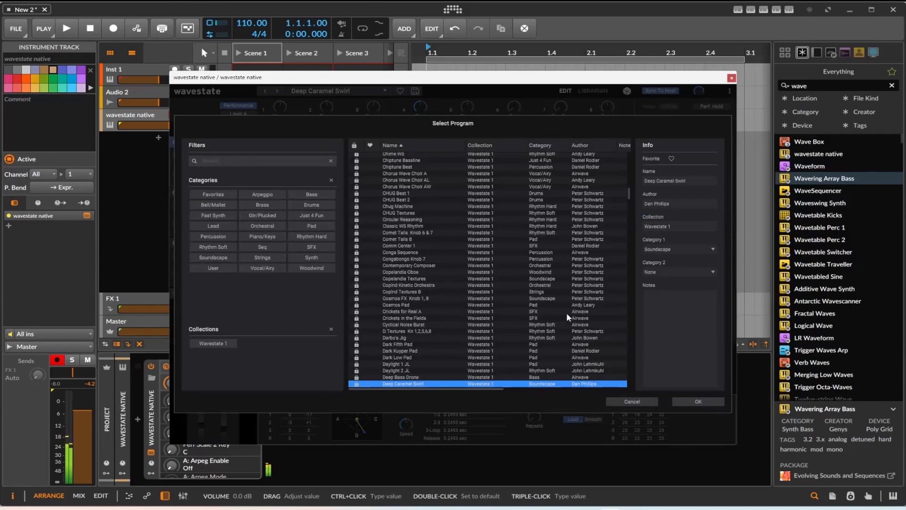
{"action": "left_click", "coordinate": [633, 401]}
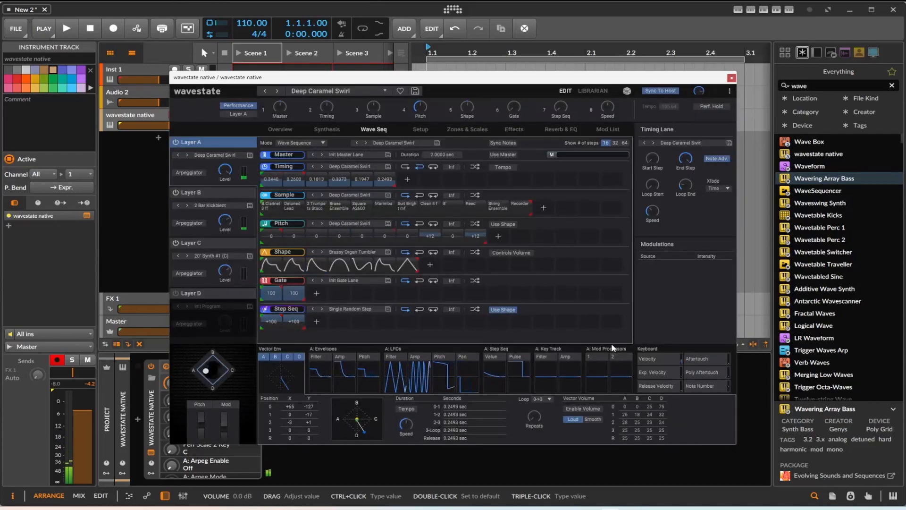
Browse the performances, filter them by the Lead category and load Sync Lead
{"action": "left_click", "coordinate": [329, 91]}
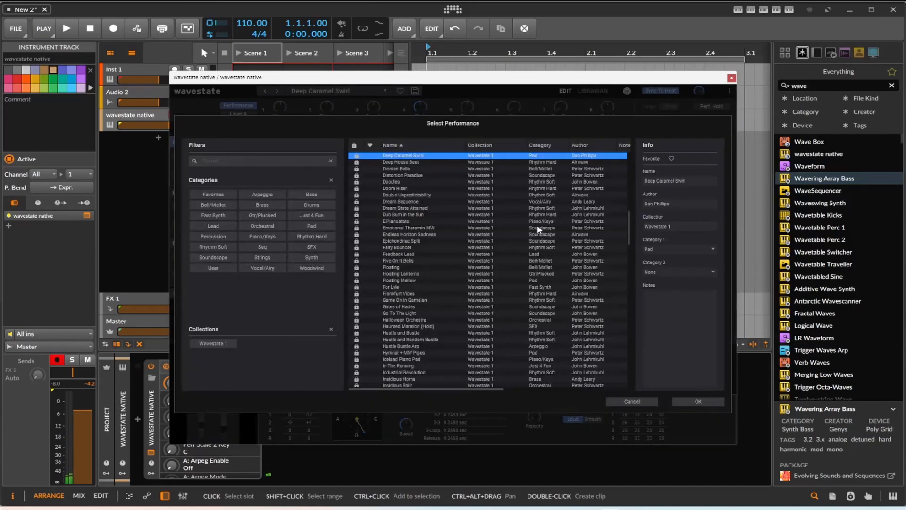
{"action": "scroll", "coordinate": [497, 257], "scroll_direction": "down", "scroll_amount": 10}
{"action": "scroll", "coordinate": [497, 257], "scroll_direction": "down", "scroll_amount": 8}
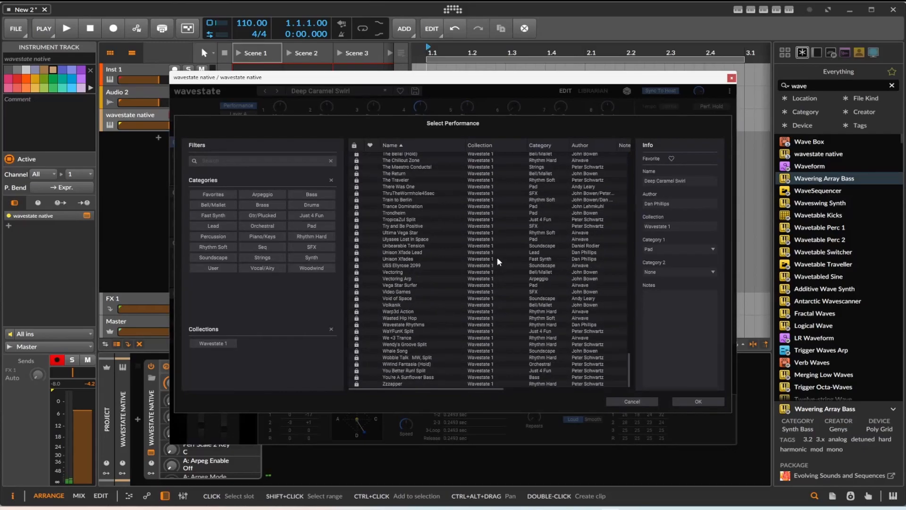
{"action": "left_click_drag", "start_coordinate": [632, 385], "coordinate": [651, 149]}
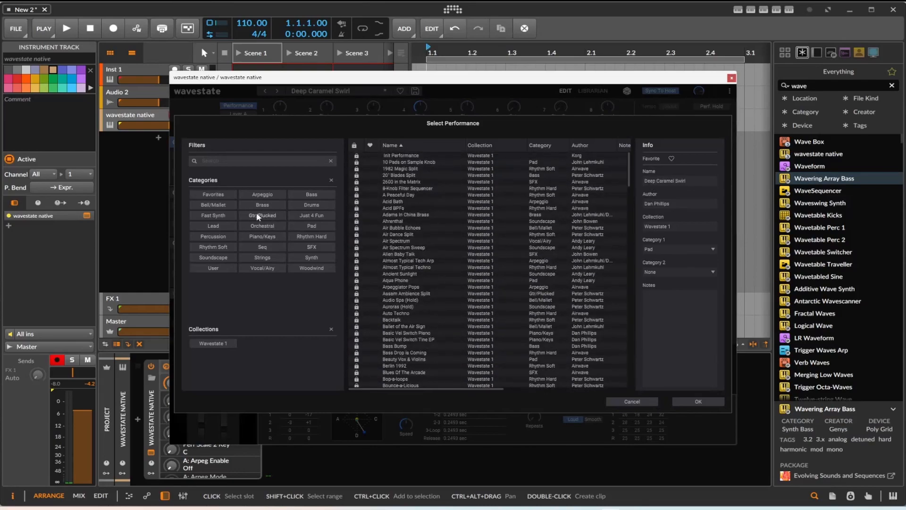
{"action": "left_click", "coordinate": [213, 226]}
{"action": "double_click", "coordinate": [407, 162]}
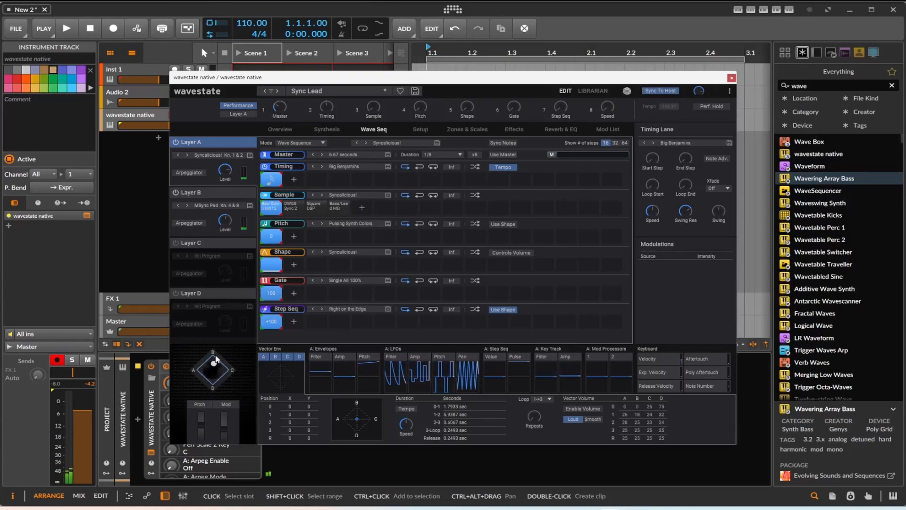
Move the plug-in window aside to set the wavestate native track volume to -3.1 dB, and turn up the performance's Master mod knob
{"action": "left_click_drag", "start_coordinate": [213, 92], "coordinate": [241, 98]}
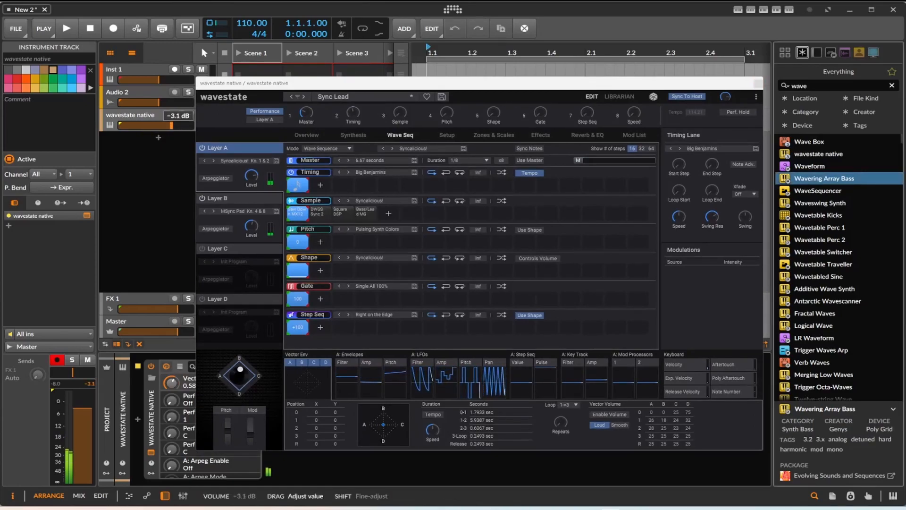
{"action": "left_click_drag", "start_coordinate": [311, 114], "coordinate": [306, 89]}
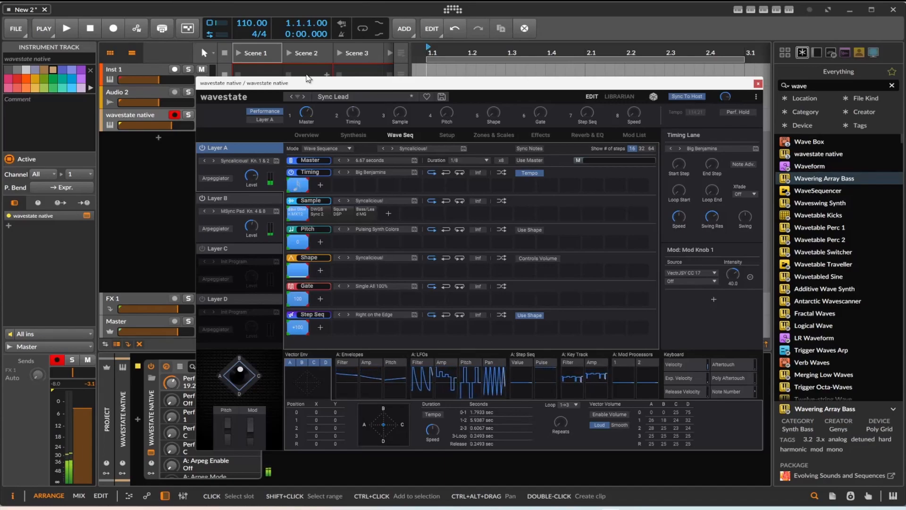
Advance to the next Lead performance, clear the category filter and load the KrinstarCool1 performance from the full list
{"action": "left_click", "coordinate": [302, 96]}
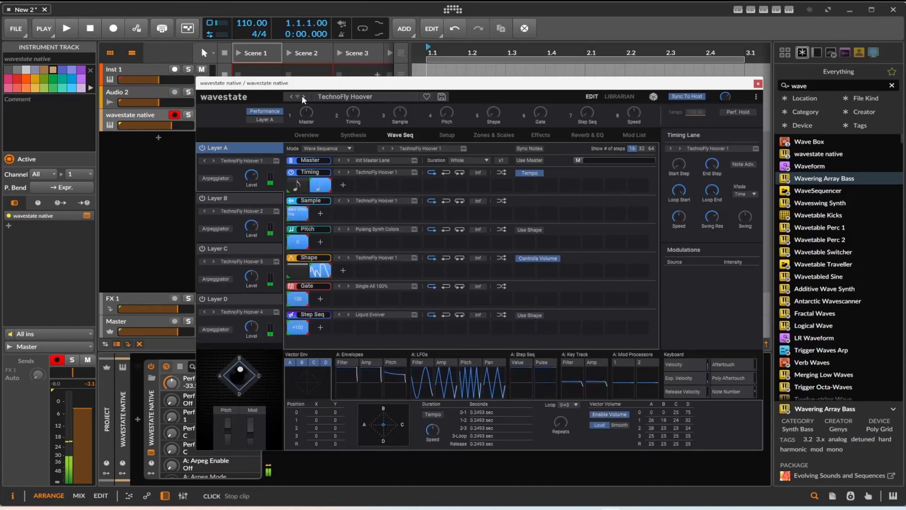
{"action": "left_click", "coordinate": [351, 97]}
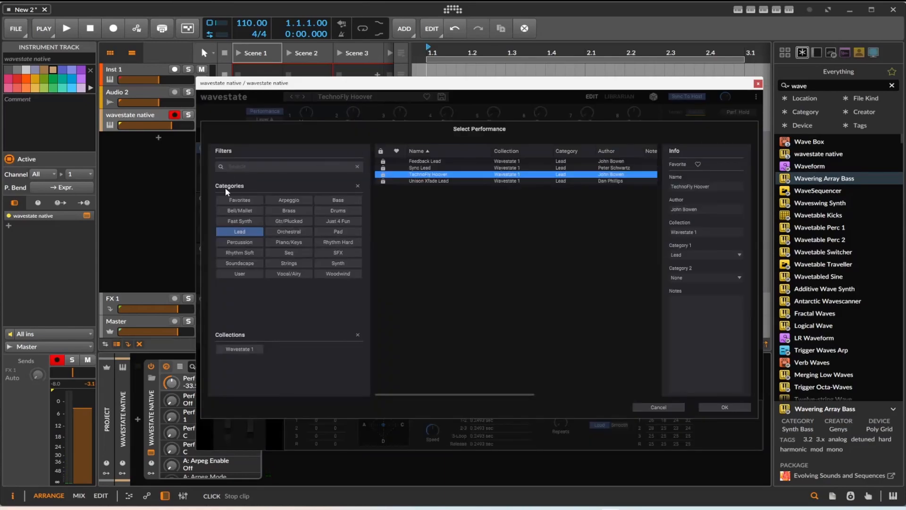
{"action": "left_click", "coordinate": [244, 201]}
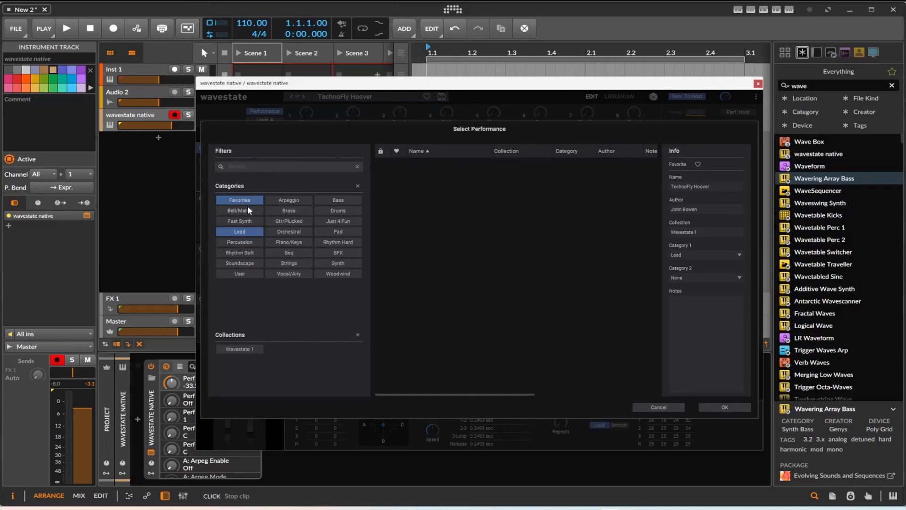
{"action": "left_click", "coordinate": [240, 199]}
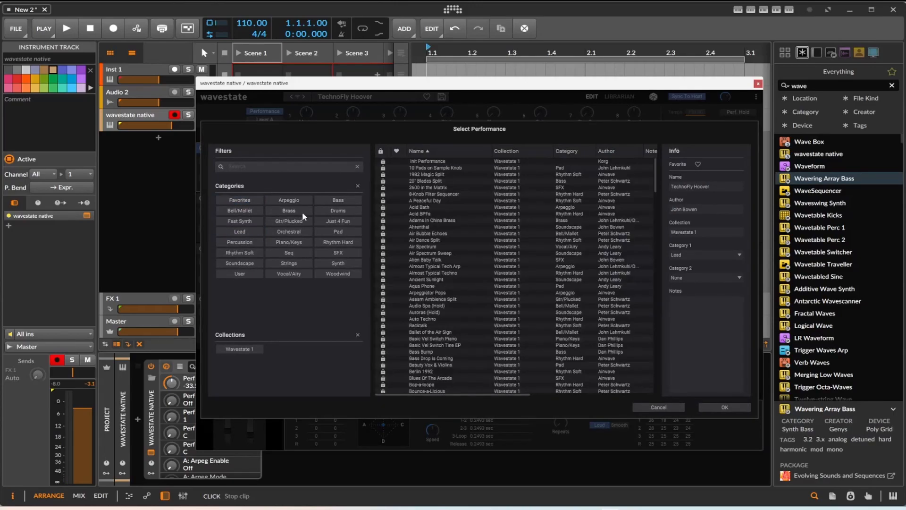
{"action": "scroll", "coordinate": [513, 240], "scroll_direction": "down", "scroll_amount": 15}
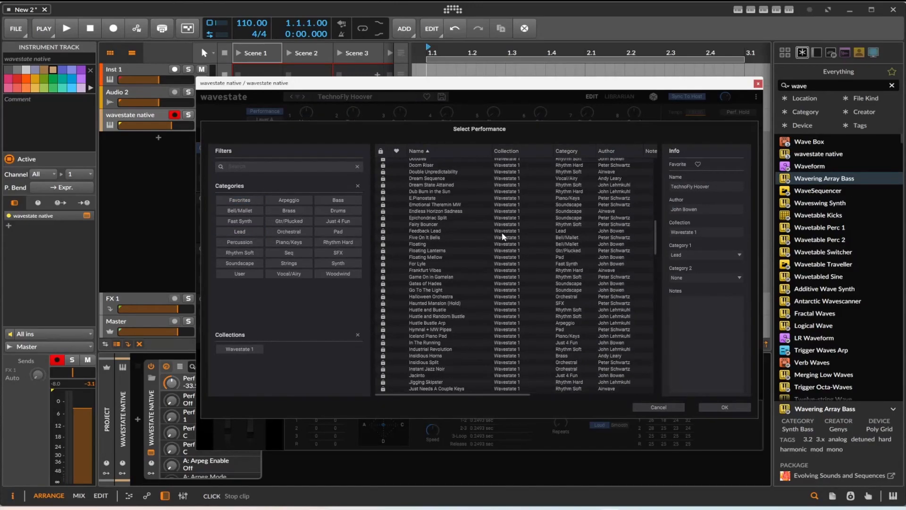
{"action": "scroll", "coordinate": [447, 324], "scroll_direction": "down", "scroll_amount": 3}
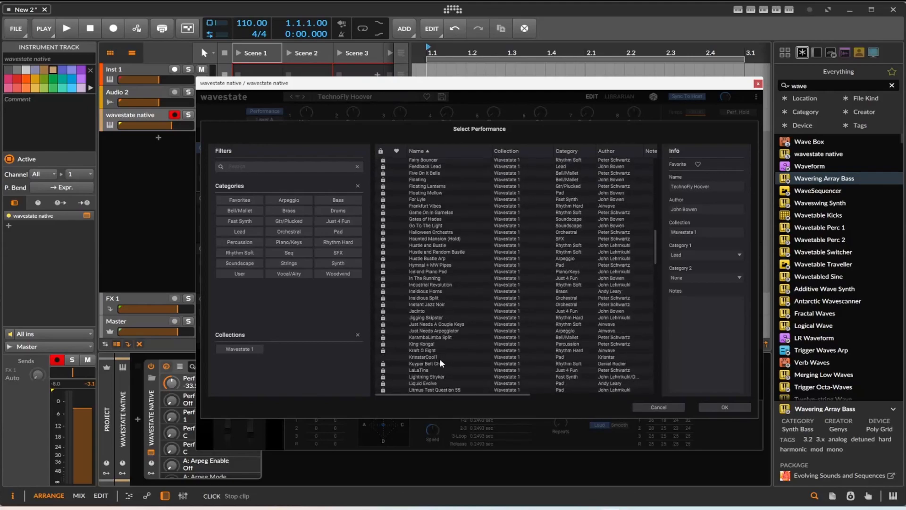
{"action": "double_click", "coordinate": [426, 358]}
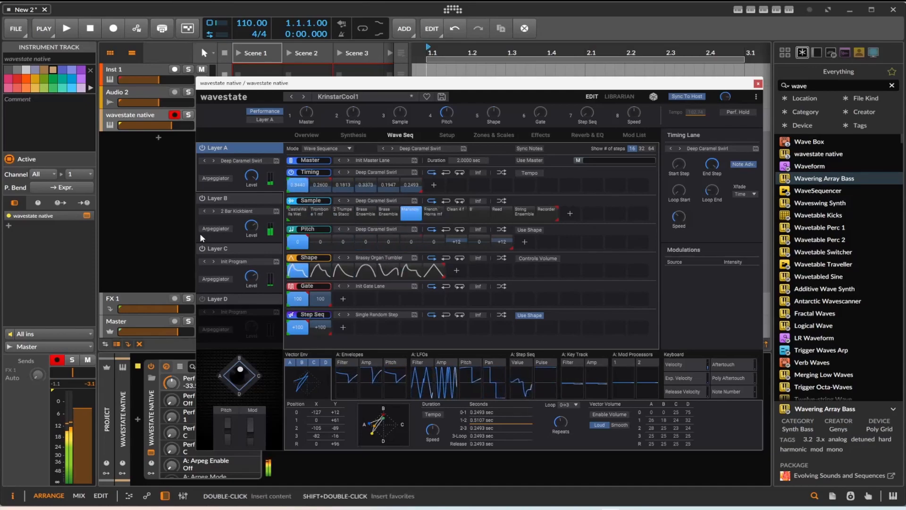
Disable Layer C and set the Filter Env modulation of Layer A's filter cutoff to an intensity of -43.17
{"action": "left_click", "coordinate": [212, 249]}
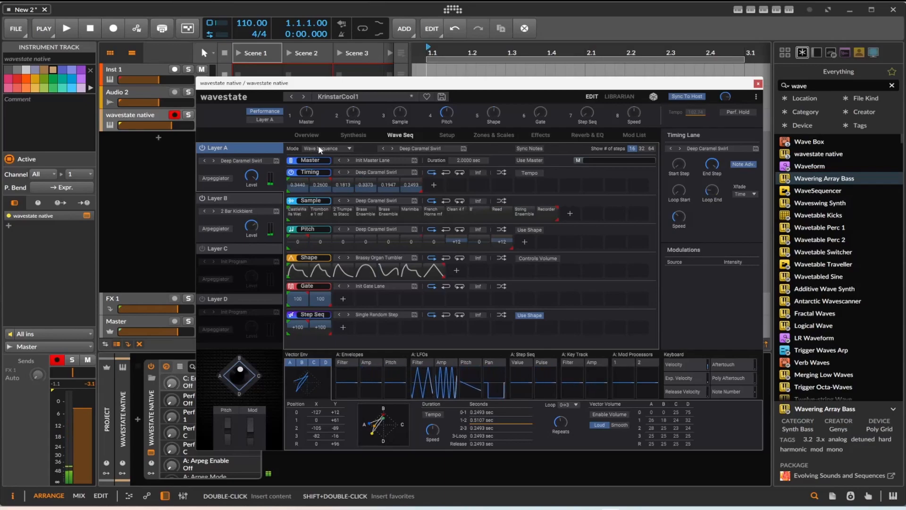
{"action": "left_click", "coordinate": [367, 135]}
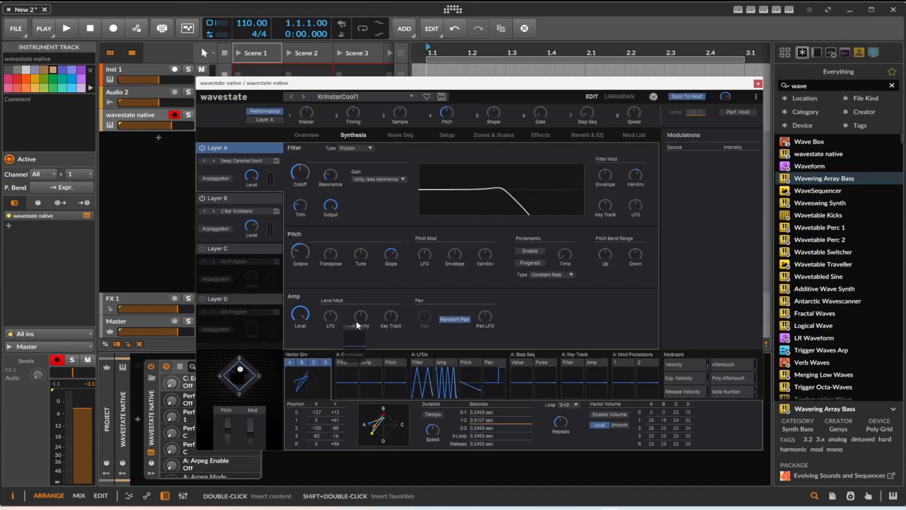
{"action": "left_click", "coordinate": [300, 171]}
{"action": "left_click_drag", "start_coordinate": [302, 169], "coordinate": [301, 170]}
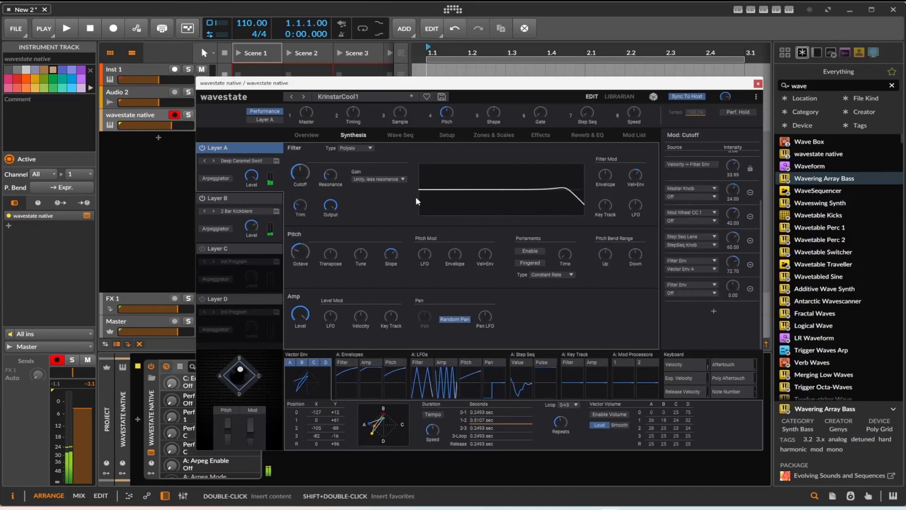
{"action": "left_click_drag", "start_coordinate": [731, 294], "coordinate": [732, 307]}
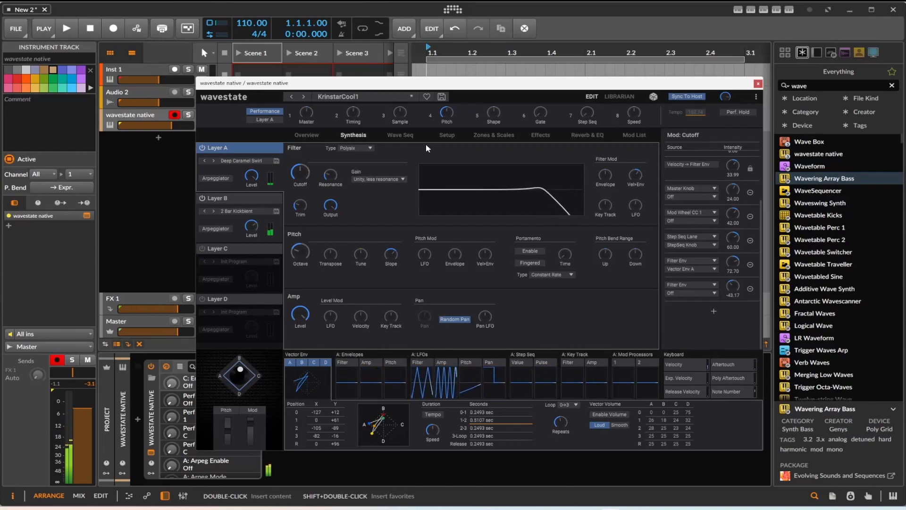
Examine Layer A's Pre FX, Mod FX and Delay effects and the performance's Master Reverb and EQ settings
{"action": "left_click", "coordinate": [541, 135]}
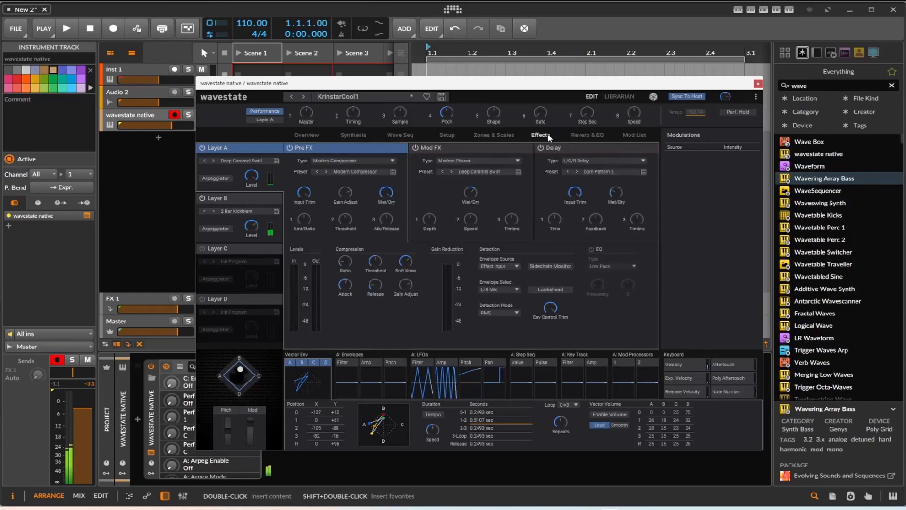
{"action": "left_click", "coordinate": [380, 161]}
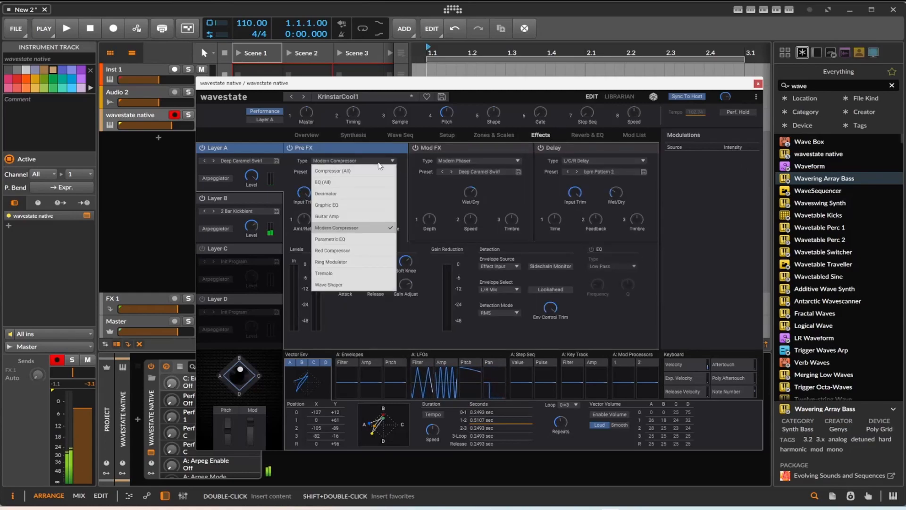
{"action": "left_click", "coordinate": [503, 152]}
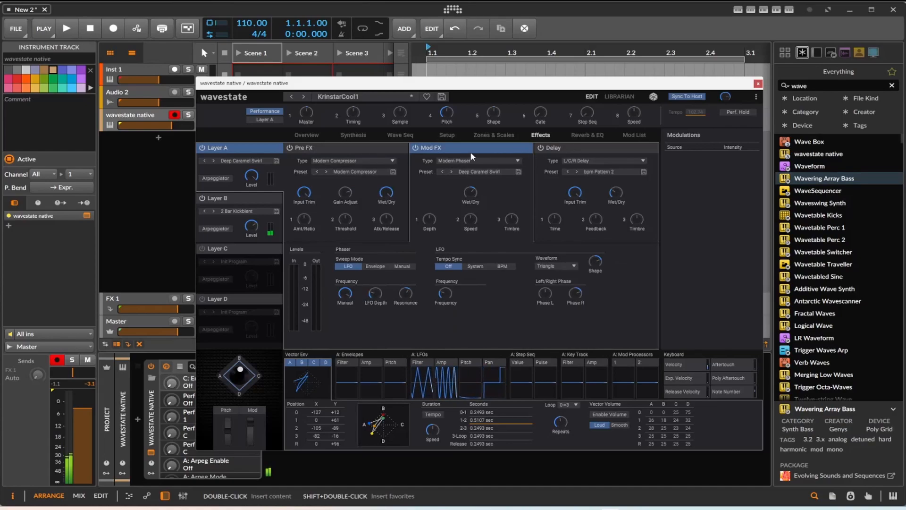
{"action": "left_click", "coordinate": [555, 149]}
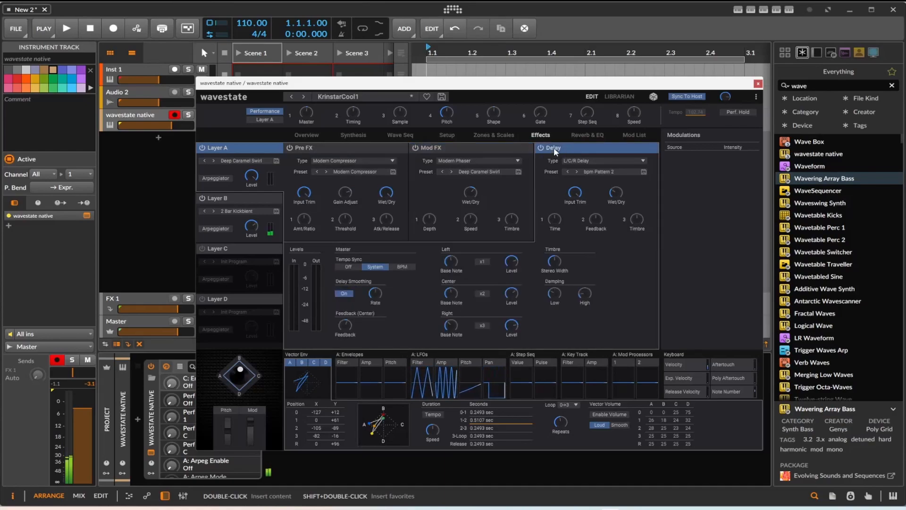
{"action": "left_click", "coordinate": [567, 163]}
{"action": "left_click", "coordinate": [578, 162]}
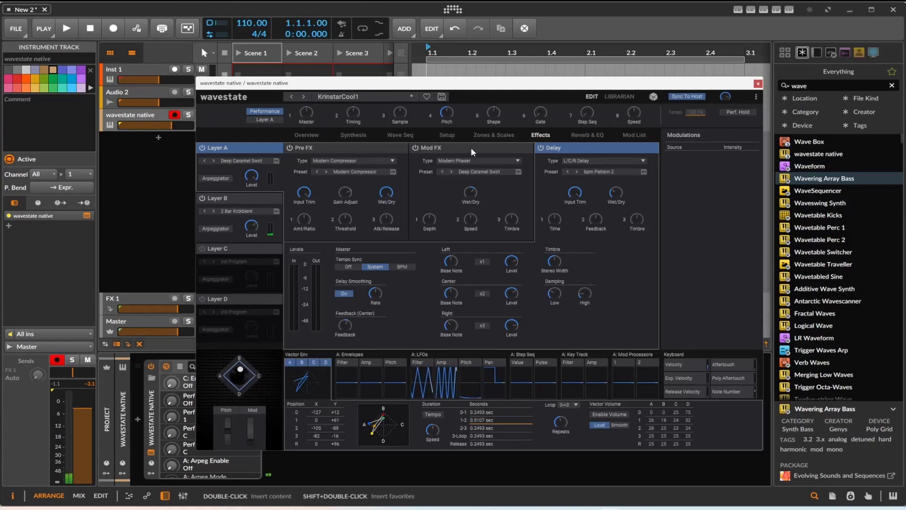
{"action": "left_click", "coordinate": [607, 136]}
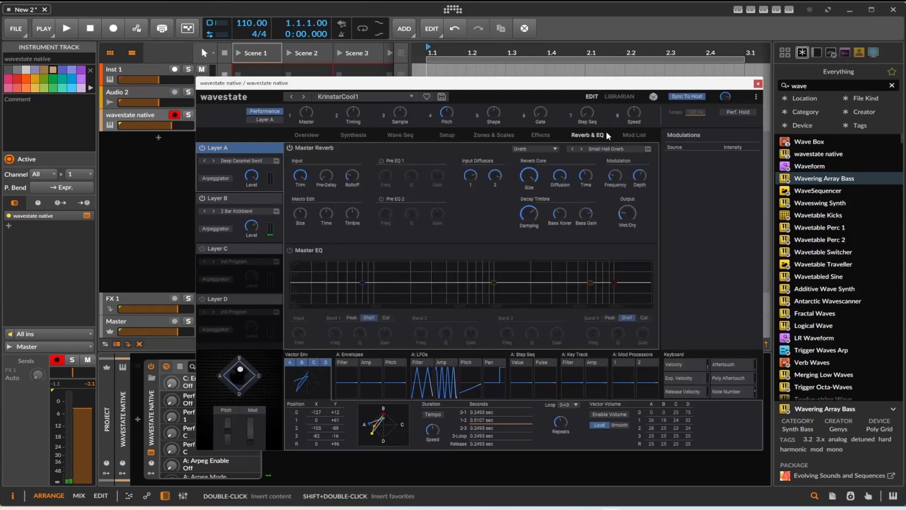
Look through the performance's full modulation list with its destinations, sources and intensities
{"action": "left_click", "coordinate": [633, 136]}
{"action": "scroll", "coordinate": [591, 277], "scroll_direction": "down", "scroll_amount": 2}
{"action": "scroll", "coordinate": [592, 277], "scroll_direction": "down", "scroll_amount": 8}
{"action": "scroll", "coordinate": [592, 277], "scroll_direction": "down", "scroll_amount": 5}
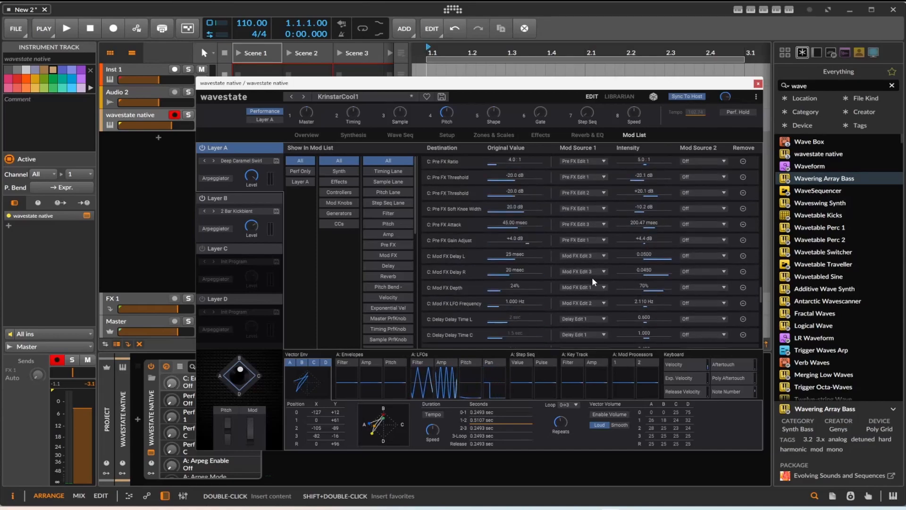
{"action": "scroll", "coordinate": [602, 242], "scroll_direction": "up", "scroll_amount": 5}
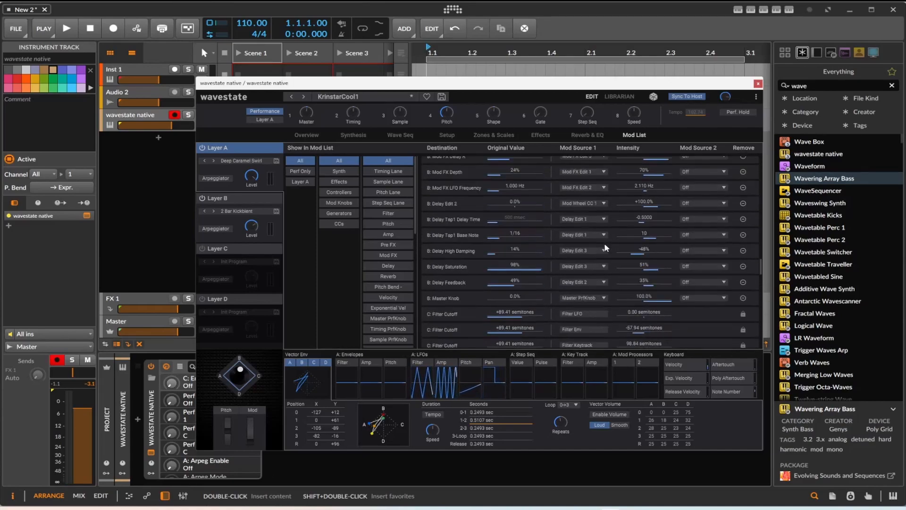
Move the plug-in window aside and look through the wavestate native device's automatable parameters in the host
{"action": "left_click_drag", "start_coordinate": [457, 88], "coordinate": [554, 75]}
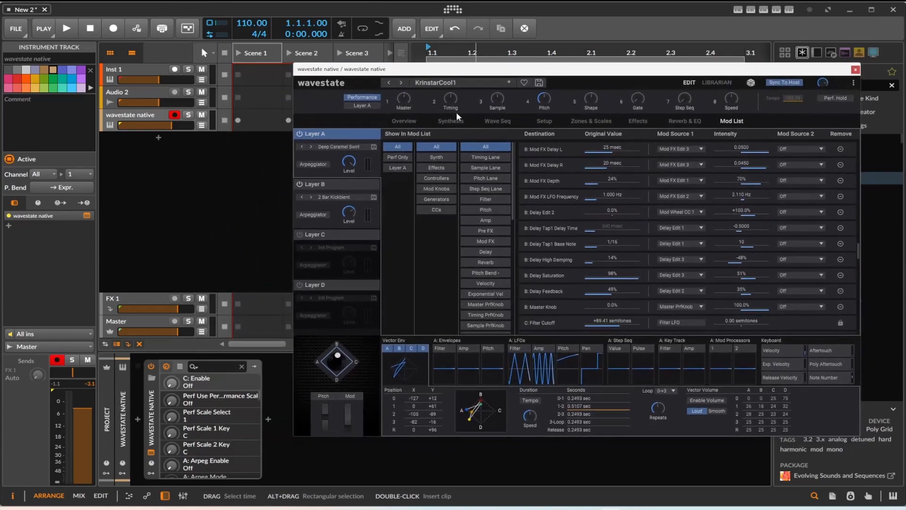
{"action": "scroll", "coordinate": [203, 413], "scroll_direction": "down", "scroll_amount": 3}
{"action": "scroll", "coordinate": [203, 412], "scroll_direction": "down", "scroll_amount": 10}
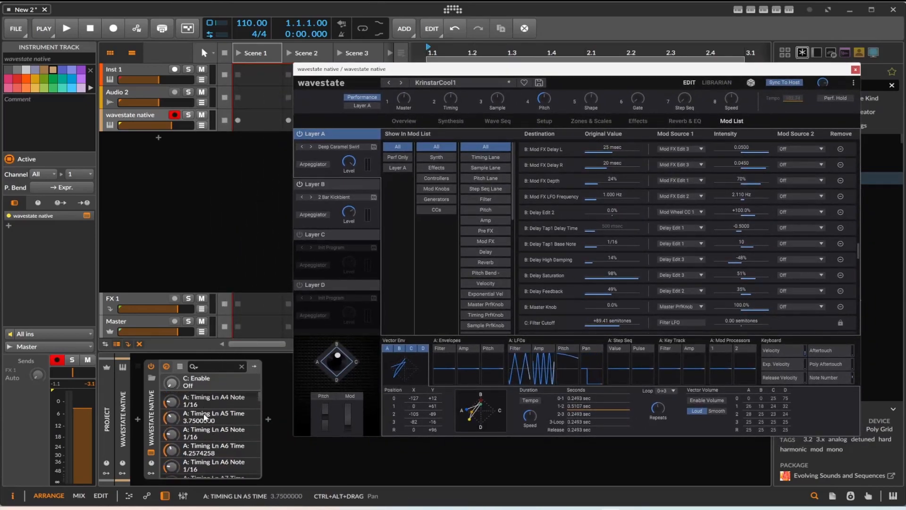
{"action": "scroll", "coordinate": [205, 417], "scroll_direction": "down", "scroll_amount": 3}
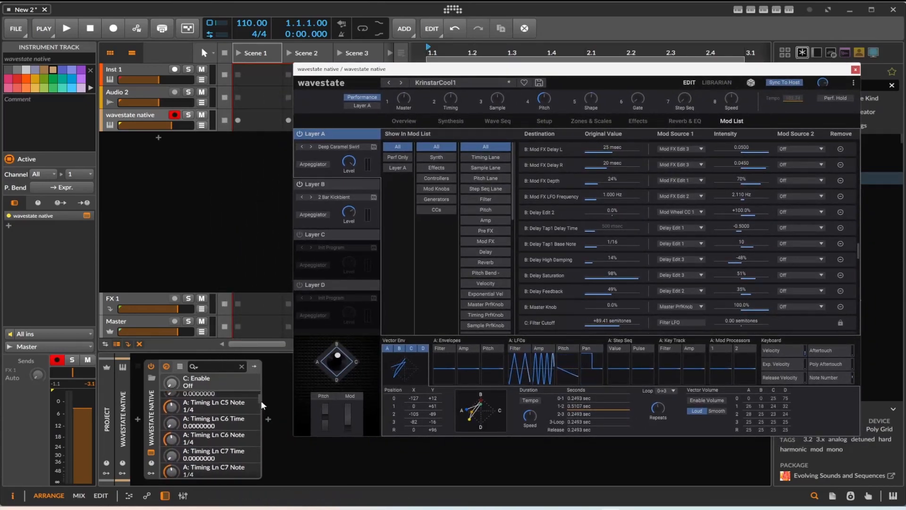
{"action": "scroll", "coordinate": [259, 404], "scroll_direction": "down", "scroll_amount": 3}
{"action": "mouse_move", "coordinate": [259, 403]}
{"action": "left_mouse_down"}
{"action": "mouse_move", "coordinate": [256, 477]}
{"action": "mouse_move", "coordinate": [261, 409]}
{"action": "left_mouse_up"}
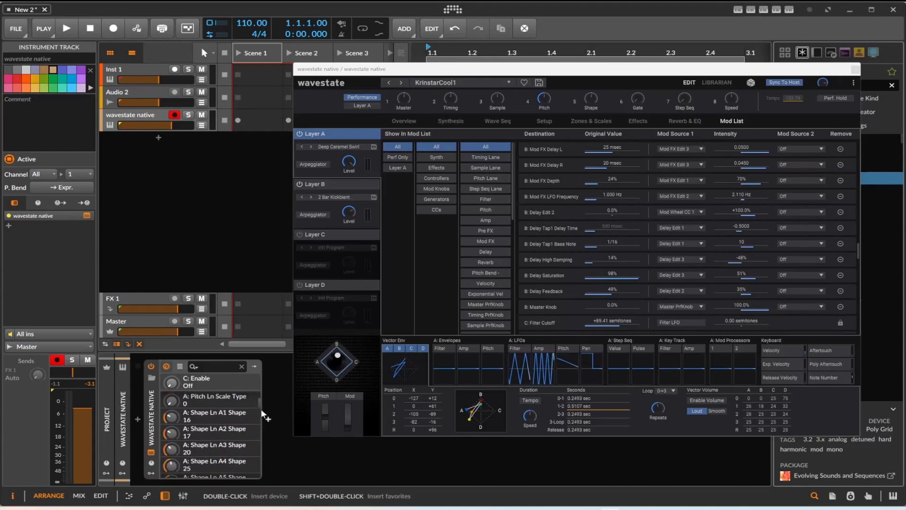
{"action": "left_click", "coordinate": [190, 413]}
{"action": "scroll", "coordinate": [188, 415], "scroll_direction": "down", "scroll_amount": 10}
{"action": "scroll", "coordinate": [190, 417], "scroll_direction": "down", "scroll_amount": 10}
{"action": "left_click_drag", "start_coordinate": [258, 409], "coordinate": [256, 426]}
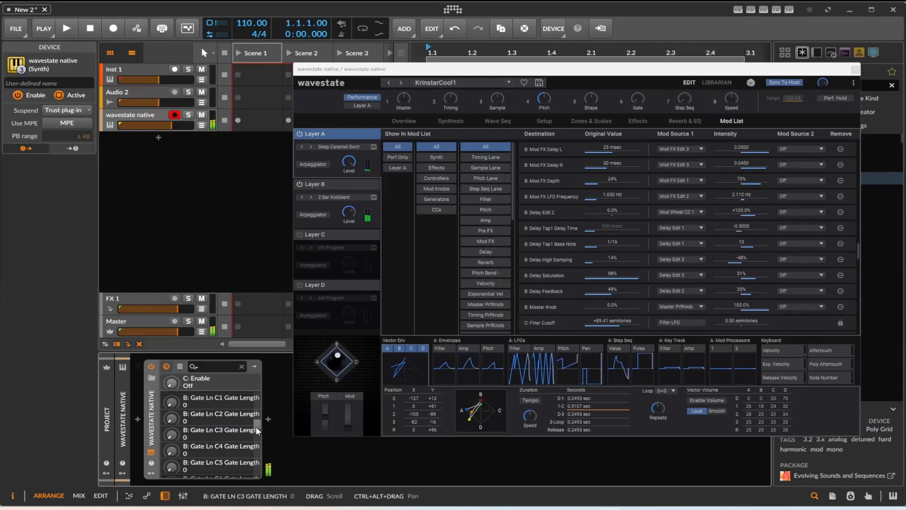
Redraw the first five pitch steps of Layer A's wave sequence as -22, -10, +17, +22 and +1
{"action": "left_click", "coordinate": [449, 123]}
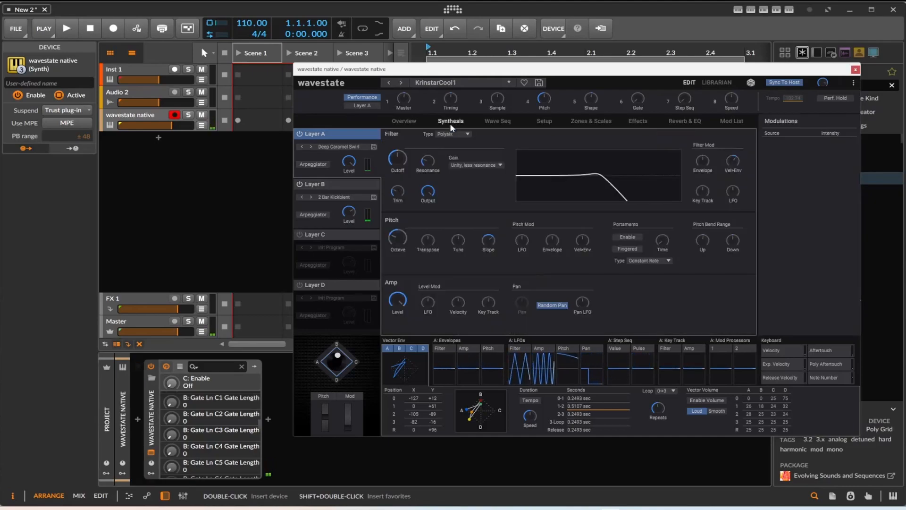
{"action": "left_click", "coordinate": [480, 120]}
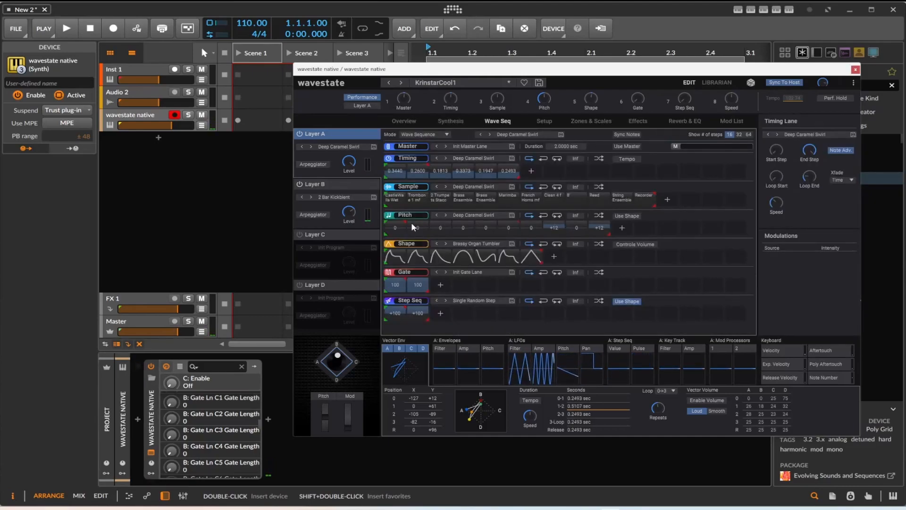
{"action": "left_click_drag", "start_coordinate": [407, 224], "coordinate": [472, 222]}
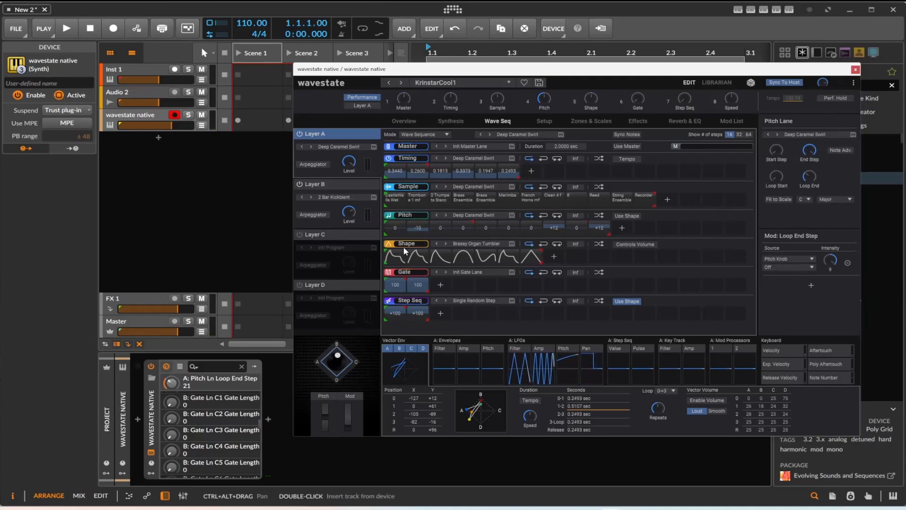
{"action": "left_click_drag", "start_coordinate": [398, 227], "coordinate": [462, 219]}
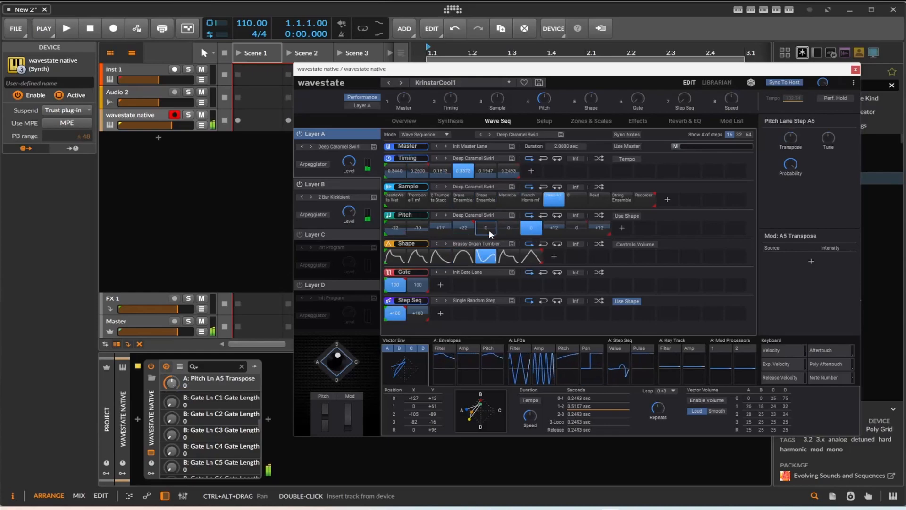
{"action": "left_click_drag", "start_coordinate": [489, 230], "coordinate": [476, 222]}
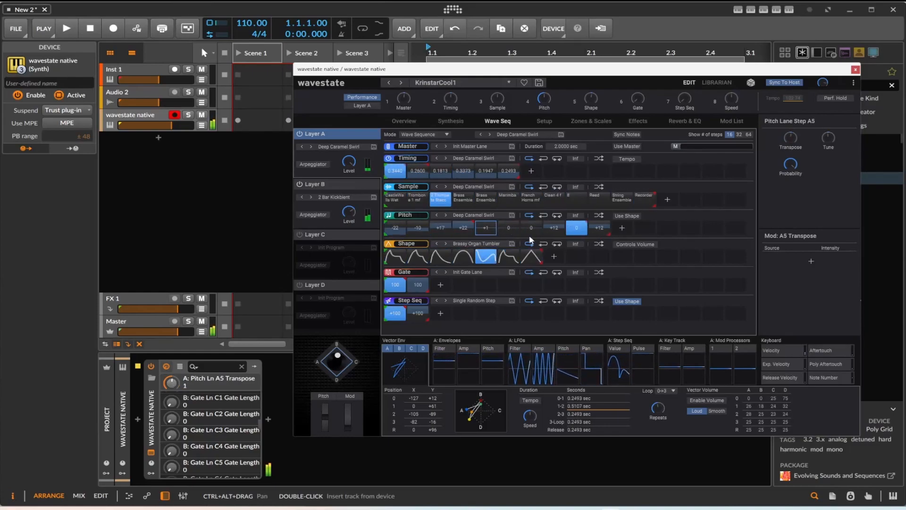
Shorten Layer A's Pitch lane to end at step 5 and its Sample lane to end at the Marimba step
{"action": "left_click_drag", "start_coordinate": [610, 233], "coordinate": [501, 246]}
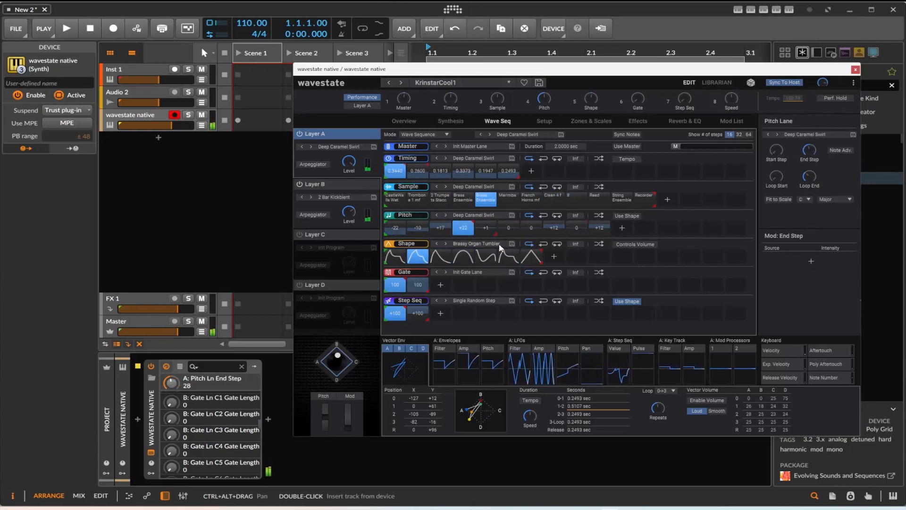
{"action": "left_click_drag", "start_coordinate": [655, 193], "coordinate": [564, 194]}
{"action": "left_click_drag", "start_coordinate": [654, 205], "coordinate": [518, 215]}
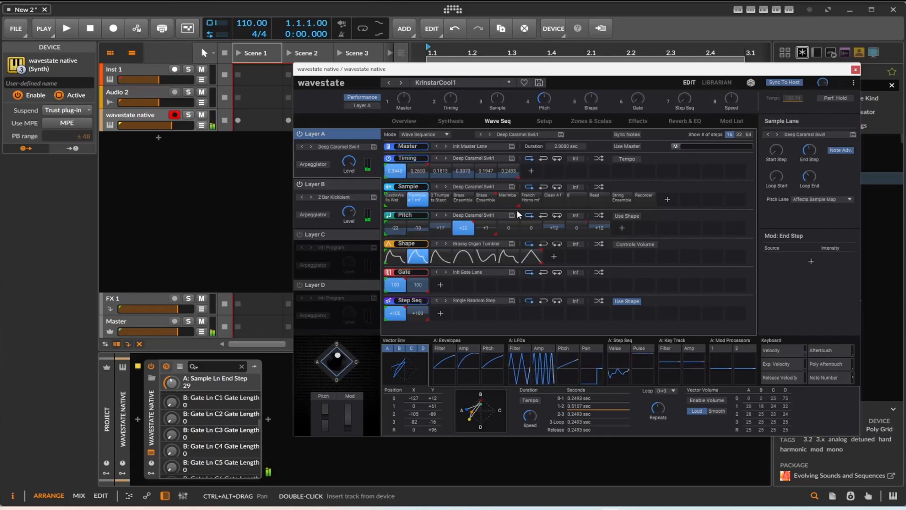
Lengthen the fourth timing step of Layer A's wave sequence to 1.4893 seconds
{"action": "left_click", "coordinate": [425, 171]}
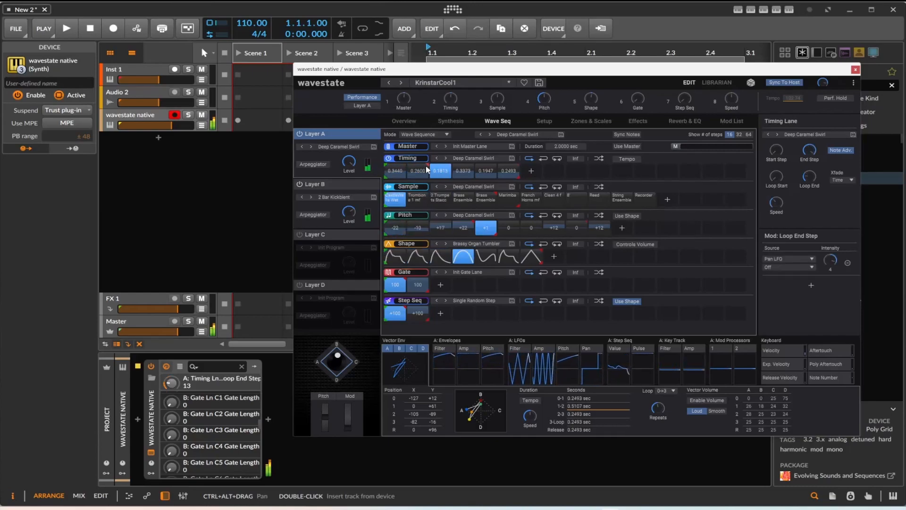
{"action": "left_click", "coordinate": [462, 170]}
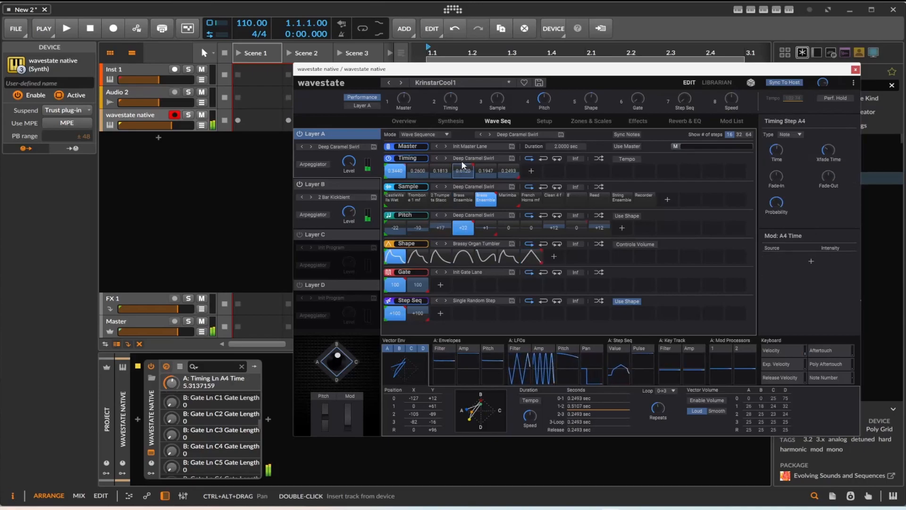
{"action": "left_click_drag", "start_coordinate": [465, 150], "coordinate": [474, 134]}
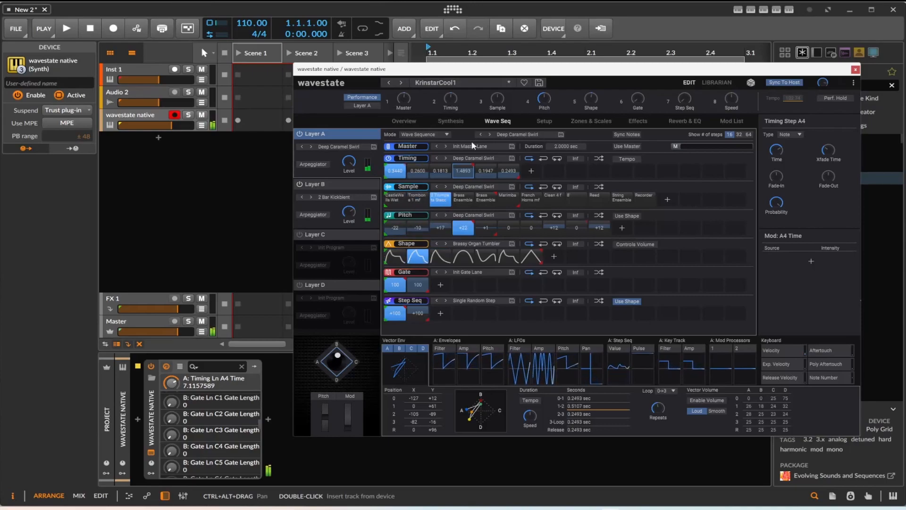
Enable Layer C with its arpeggiator on and load the 5 Detuned Unisons program into it
{"action": "left_click", "coordinate": [315, 234]}
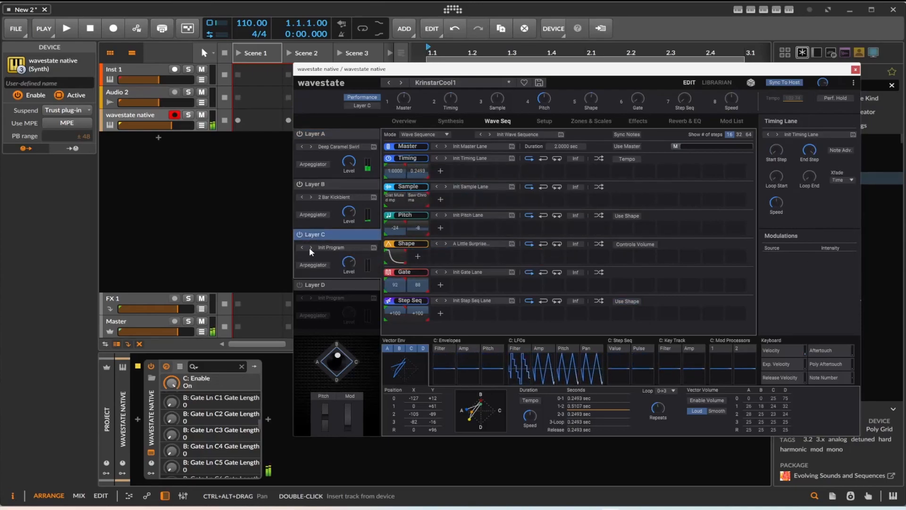
{"action": "left_click", "coordinate": [311, 247]}
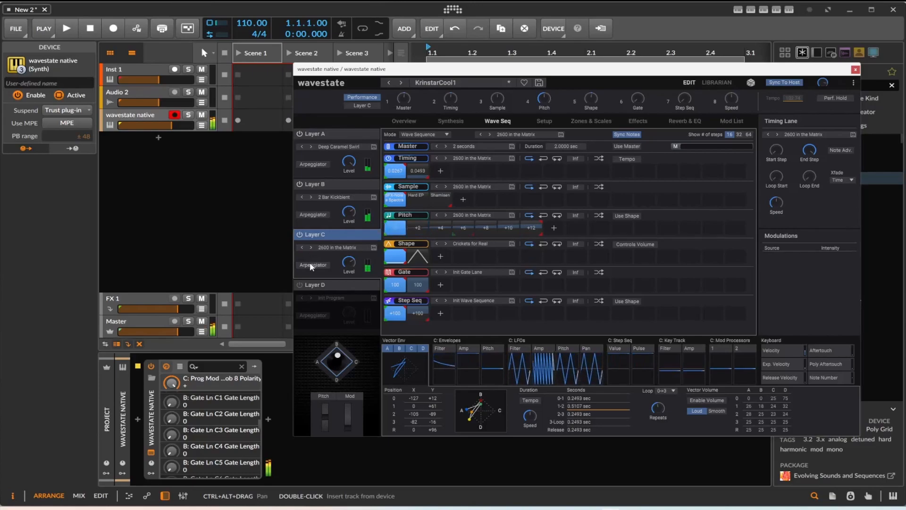
{"action": "left_click", "coordinate": [311, 265]}
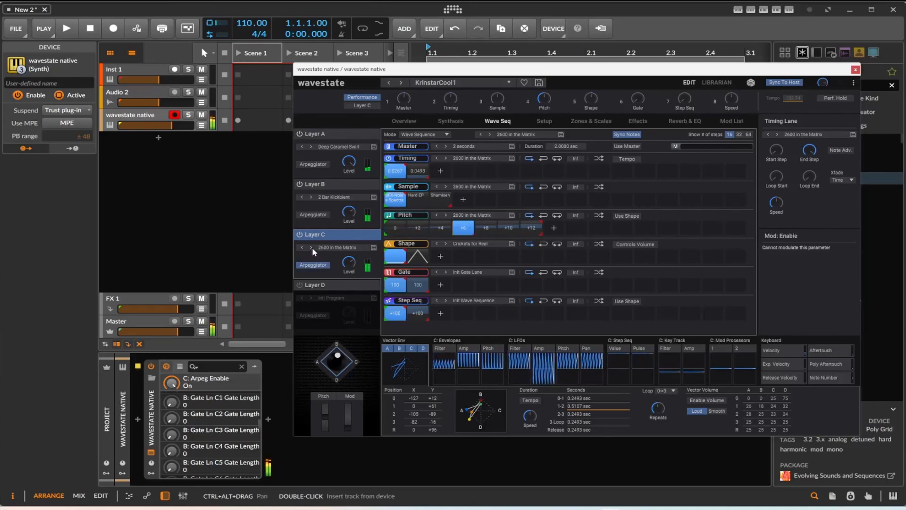
{"action": "left_click", "coordinate": [312, 248]}
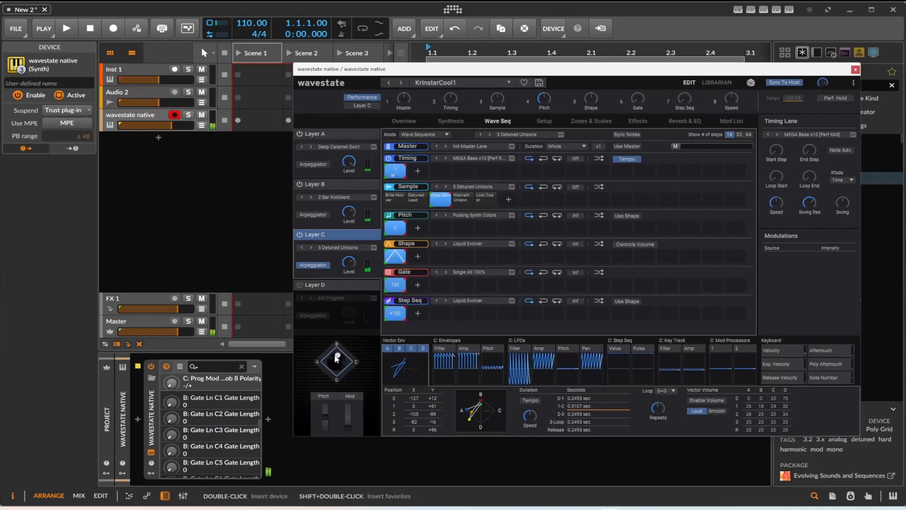
Sweep the vector joystick toward C, up toward B and back to the centre to audition the layer blend
{"action": "left_click_drag", "start_coordinate": [331, 362], "coordinate": [358, 363]}
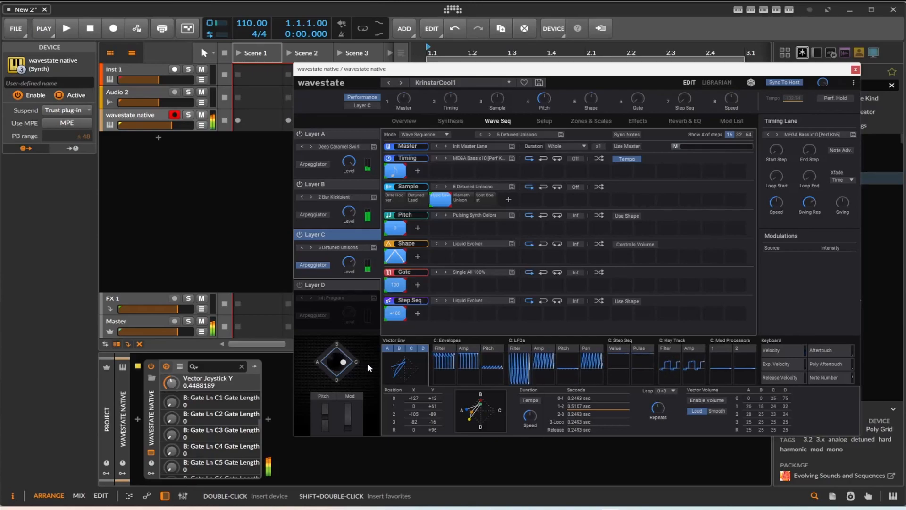
{"action": "mouse_move", "coordinate": [340, 363]}
{"action": "left_mouse_down"}
{"action": "mouse_move", "coordinate": [339, 377]}
{"action": "mouse_move", "coordinate": [345, 361]}
{"action": "mouse_move", "coordinate": [343, 370]}
{"action": "mouse_move", "coordinate": [329, 364]}
{"action": "mouse_move", "coordinate": [343, 355]}
{"action": "left_mouse_up"}
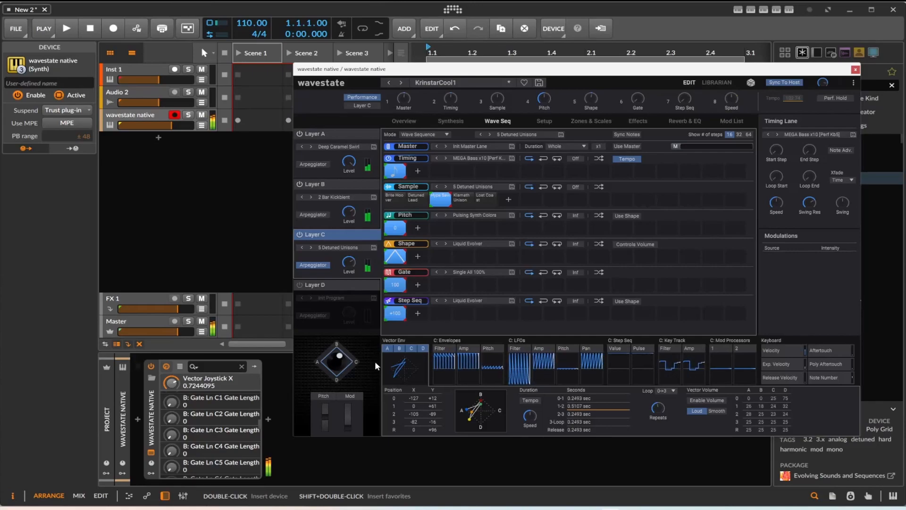
{"action": "left_click_drag", "start_coordinate": [340, 355], "coordinate": [341, 362]}
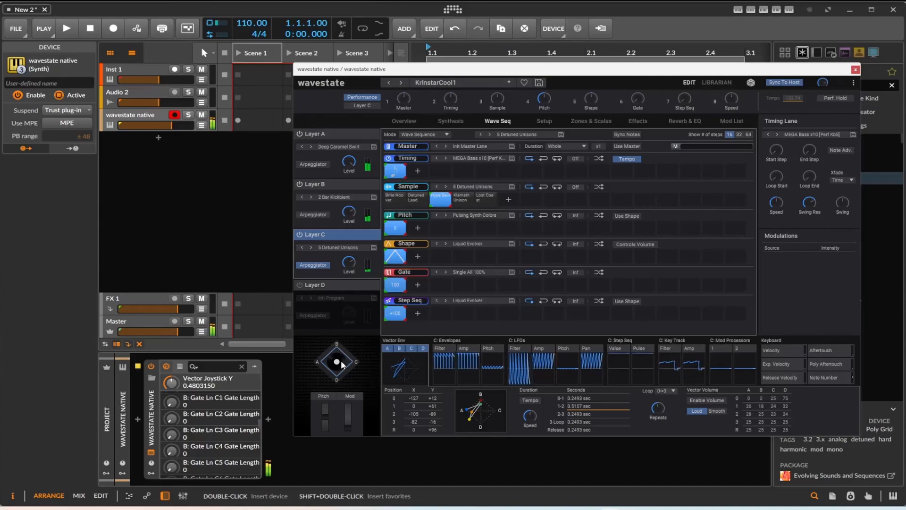
Show the layer overview and set Layer C's Master mod knob to -26.4
{"action": "left_click", "coordinate": [406, 121]}
{"action": "left_click", "coordinate": [365, 106]}
{"action": "left_click", "coordinate": [405, 98]}
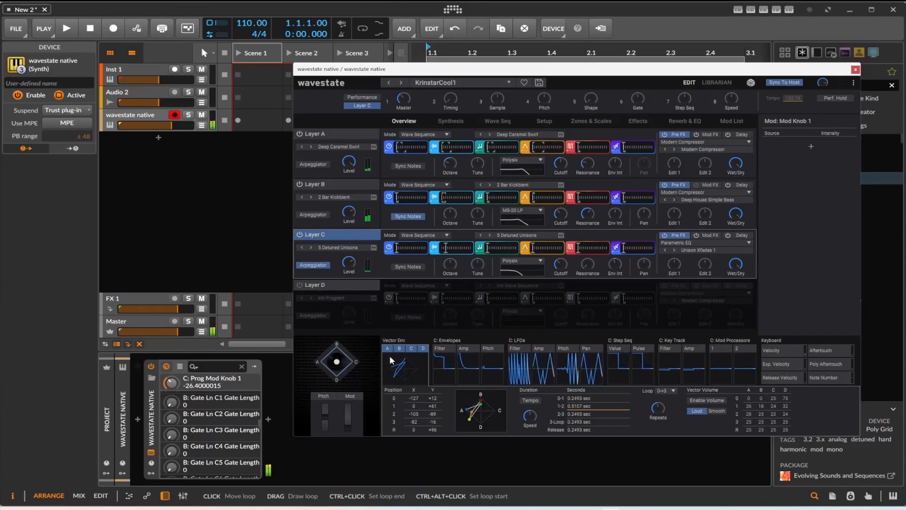
Bring up Layer C's pan modulation and place the vector joystick toward A and D, with Y at about 0.244
{"action": "left_click_drag", "start_coordinate": [336, 362], "coordinate": [338, 369]}
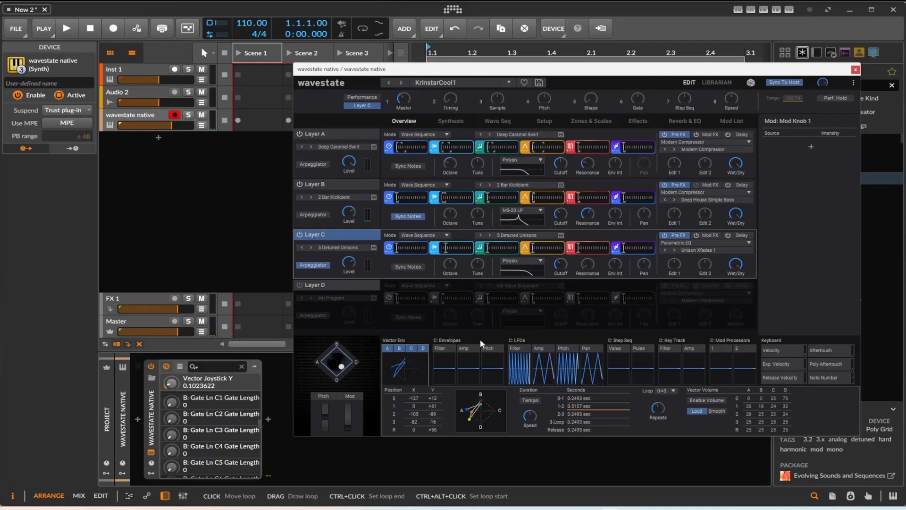
{"action": "left_click", "coordinate": [643, 266]}
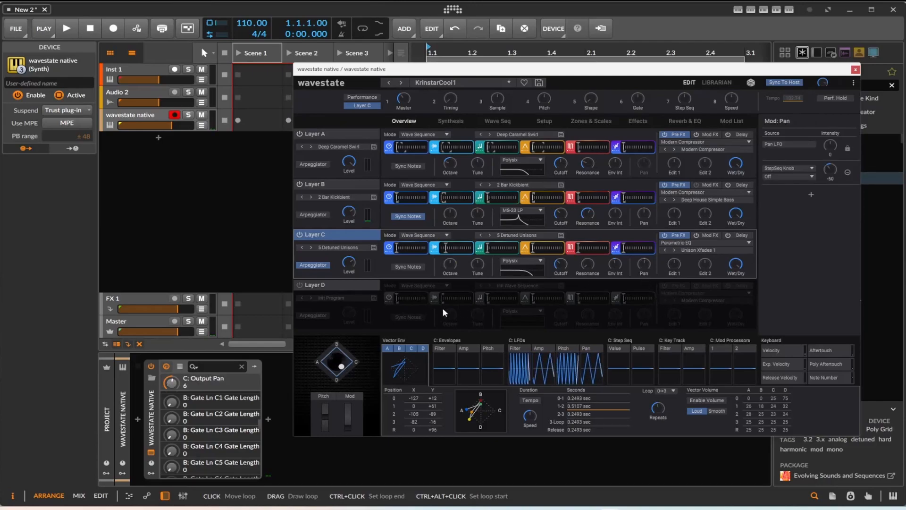
{"action": "mouse_move", "coordinate": [341, 365]}
{"action": "left_mouse_down"}
{"action": "mouse_move", "coordinate": [319, 360]}
{"action": "mouse_move", "coordinate": [330, 366]}
{"action": "left_mouse_up"}
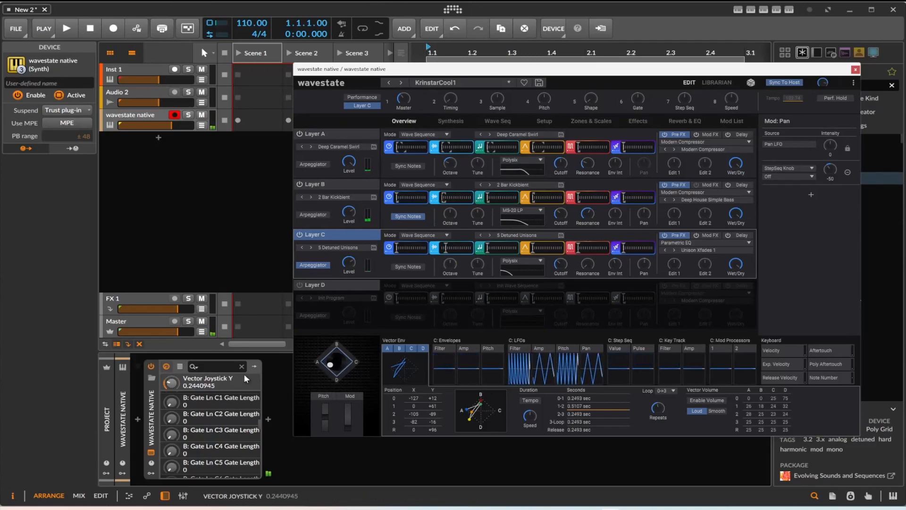
Add a Curves modulator to the wavestate native device and map it to Vector Joystick Y with an amount of 0.220
{"action": "left_click", "coordinate": [151, 473]}
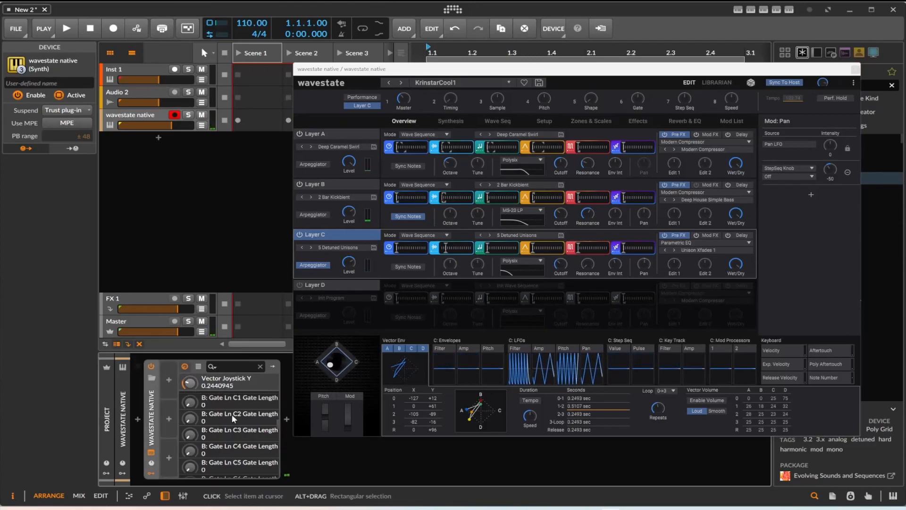
{"action": "left_click", "coordinate": [169, 380]}
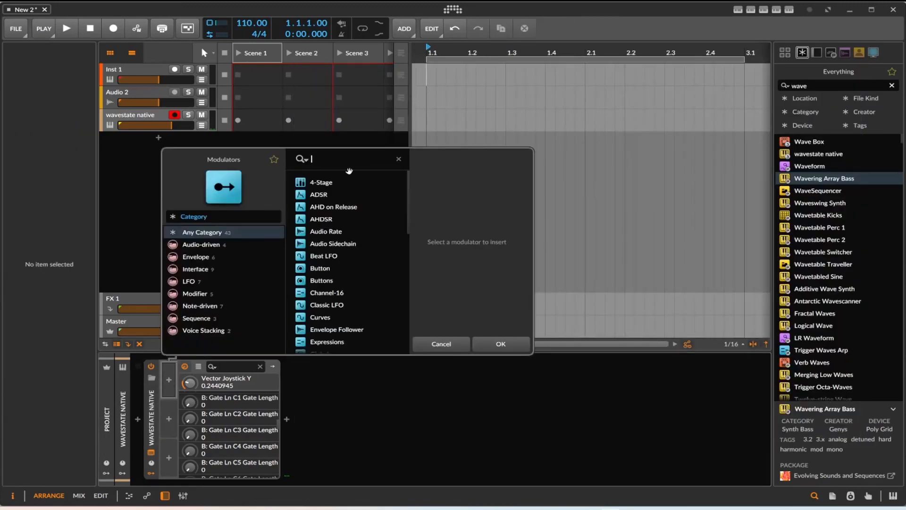
{"action": "scroll", "coordinate": [351, 270], "scroll_direction": "down", "scroll_amount": 3}
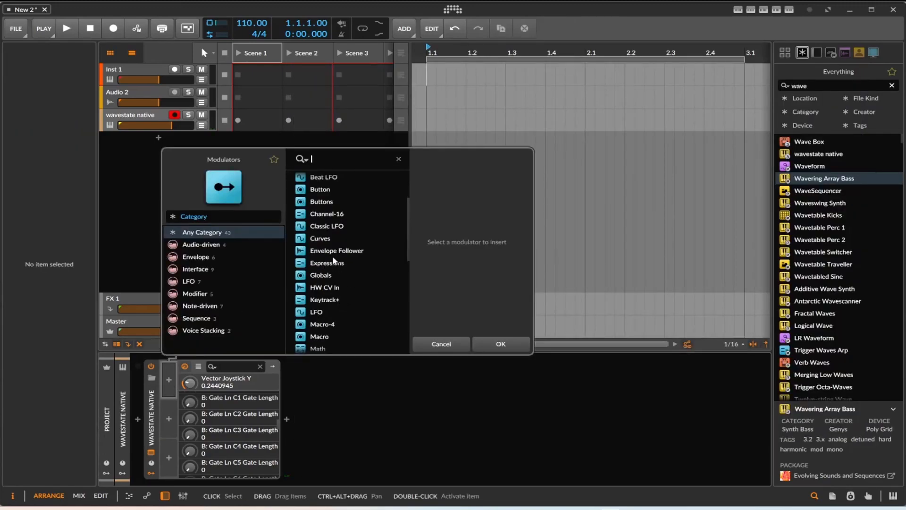
{"action": "double_click", "coordinate": [327, 238]}
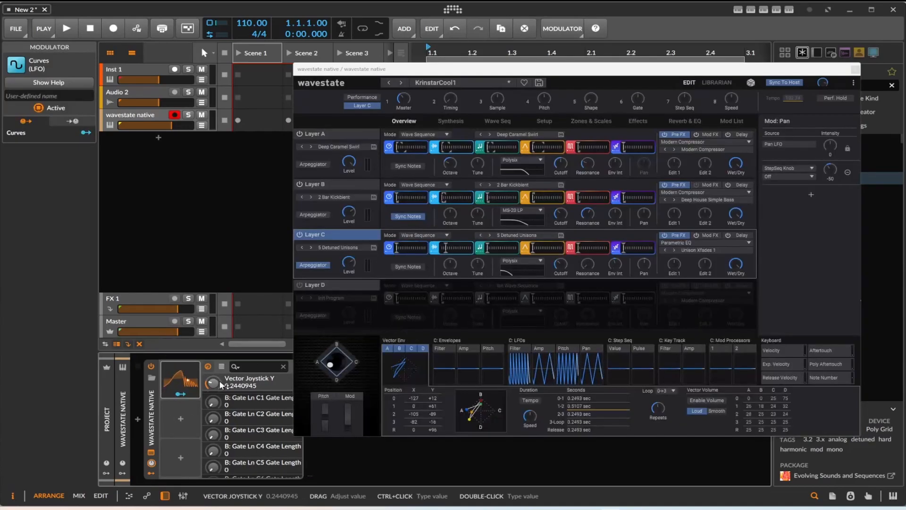
{"action": "left_click", "coordinate": [184, 393]}
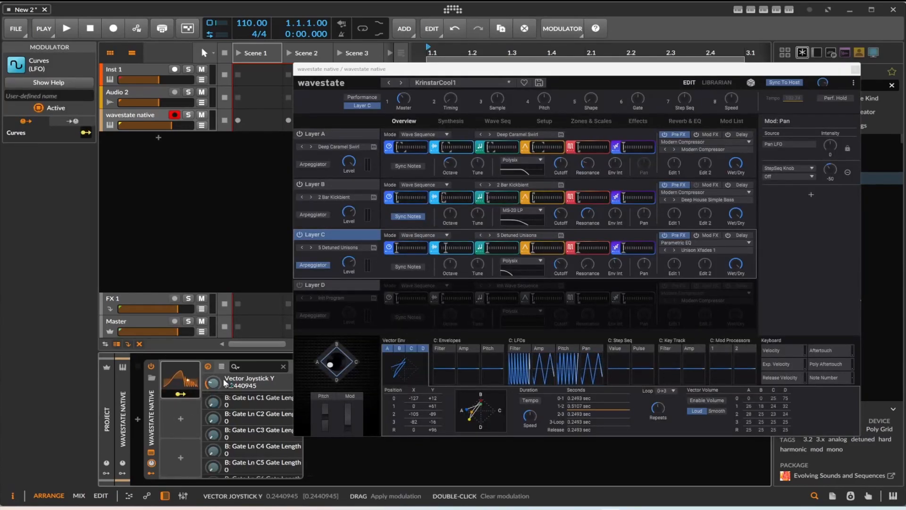
{"action": "left_click_drag", "start_coordinate": [215, 383], "coordinate": [215, 364]}
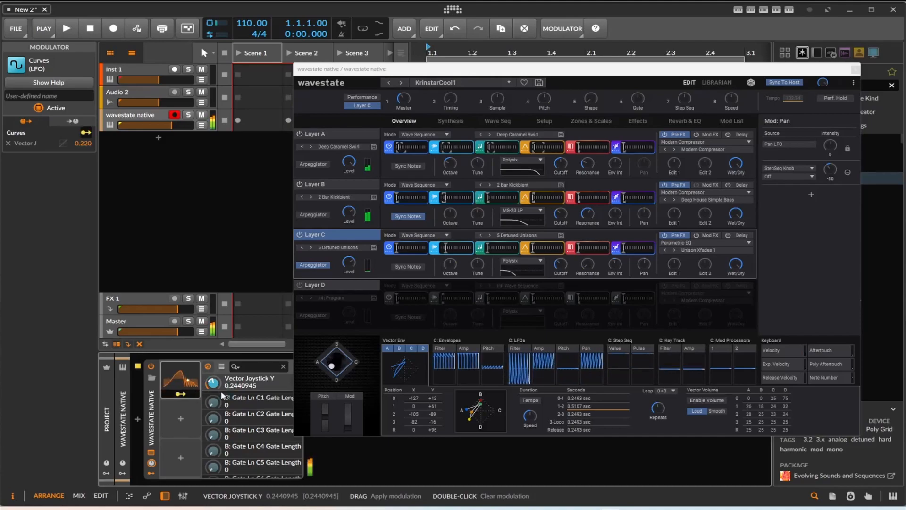
Add an ADSR modulator to the device and map it to Vector Joystick X with an amount of 0.368
{"action": "left_click", "coordinate": [175, 418]}
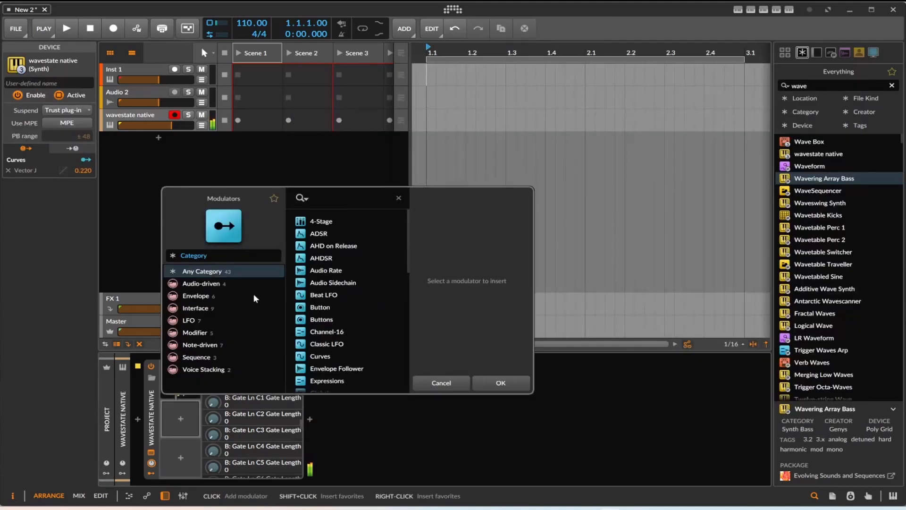
{"action": "double_click", "coordinate": [319, 234]}
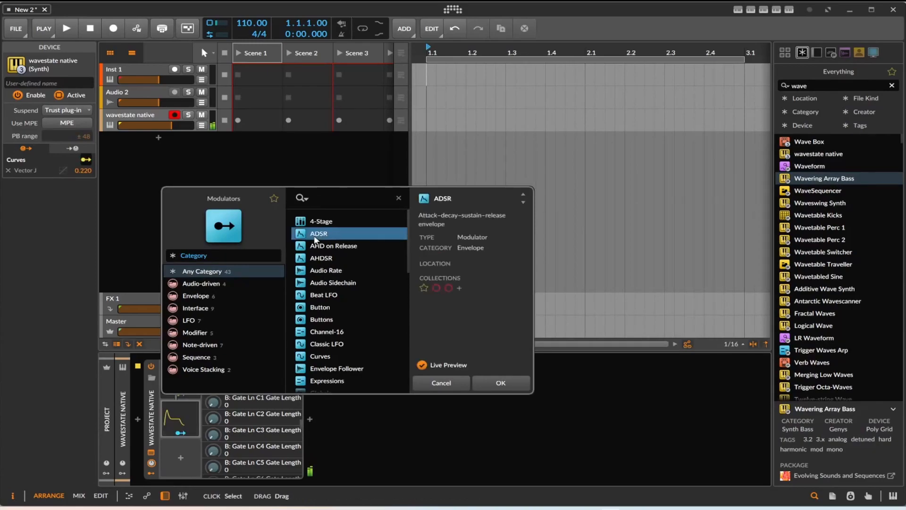
{"action": "mouse_move", "coordinate": [331, 373]}
{"action": "left_mouse_down"}
{"action": "mouse_move", "coordinate": [345, 365]}
{"action": "mouse_move", "coordinate": [338, 367]}
{"action": "left_mouse_up"}
{"action": "left_click", "coordinate": [163, 433]}
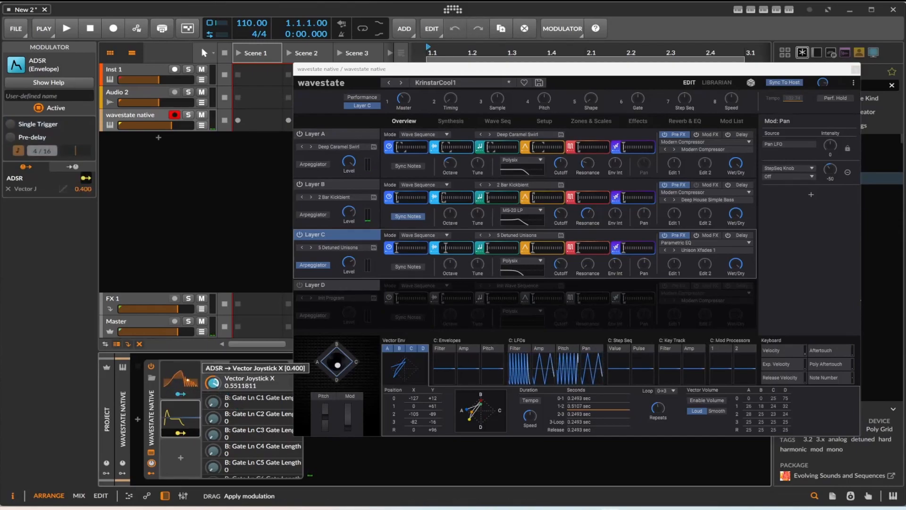
{"action": "left_click_drag", "start_coordinate": [213, 382], "coordinate": [215, 386]}
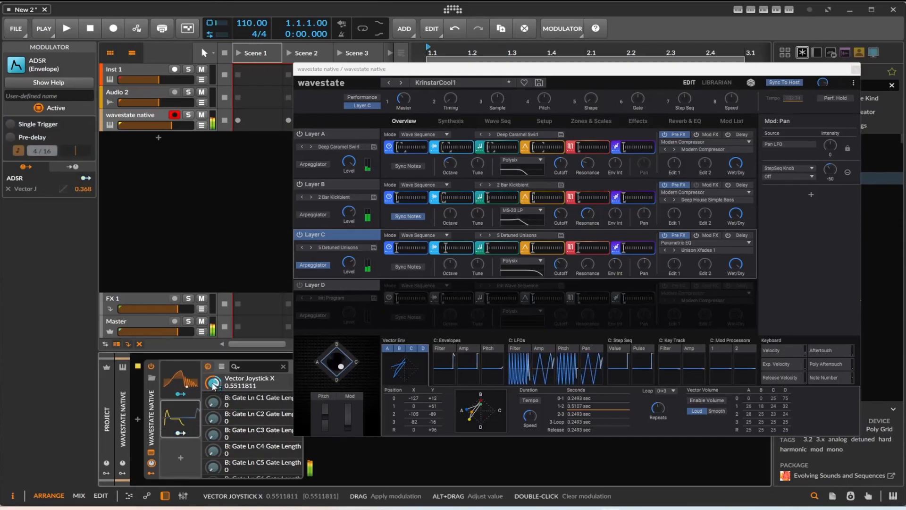
Reshape the ADSR envelope with a longer attack and decay and zero sustain, and reposition the vector joystick at Y about 0.378
{"action": "left_click", "coordinate": [180, 432]}
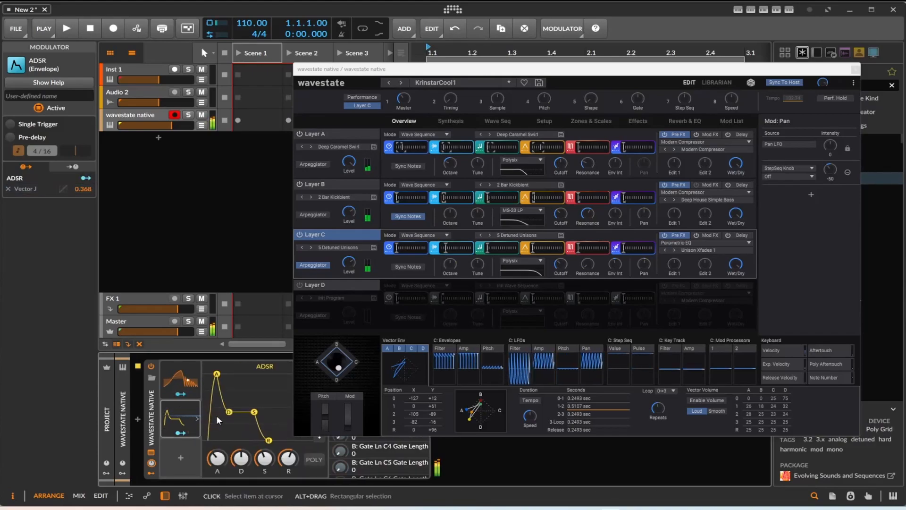
{"action": "left_click_drag", "start_coordinate": [216, 375], "coordinate": [208, 374]}
{"action": "left_click_drag", "start_coordinate": [220, 411], "coordinate": [233, 438]}
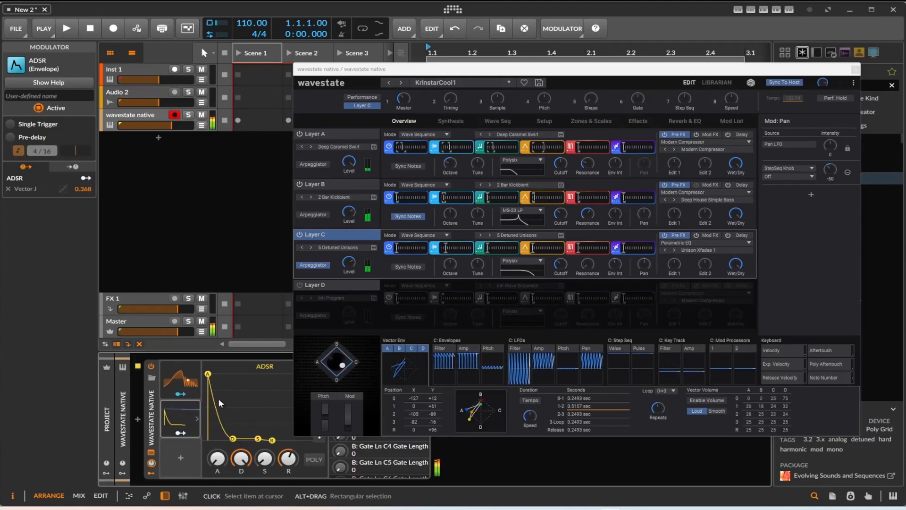
{"action": "left_click", "coordinate": [335, 365]}
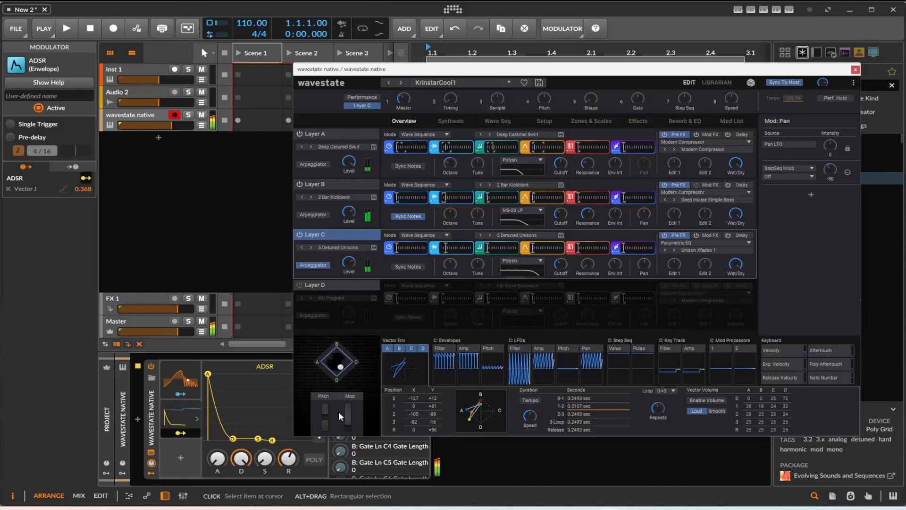
{"action": "left_click_drag", "start_coordinate": [208, 380], "coordinate": [251, 385]}
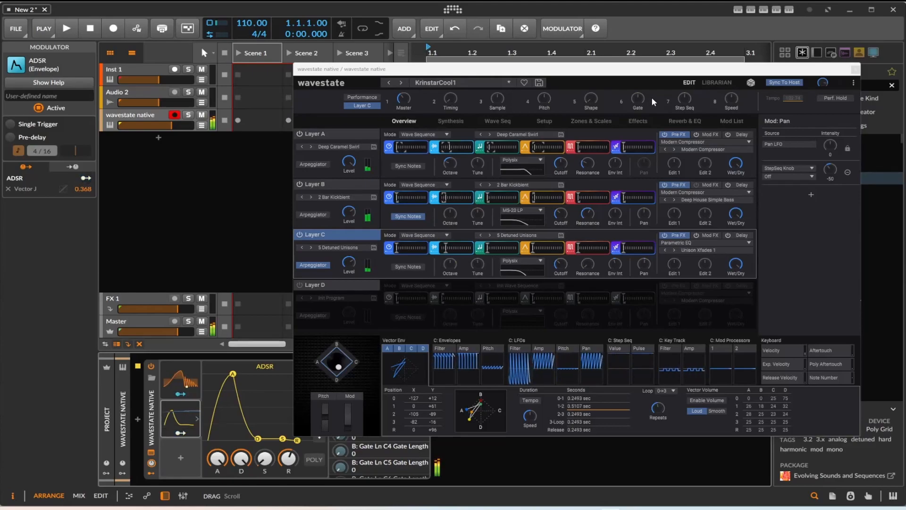
Close the synth window, search the browser for "va" and insert ValhallaSupermassive after the wavestate native device
{"action": "left_click", "coordinate": [856, 70]}
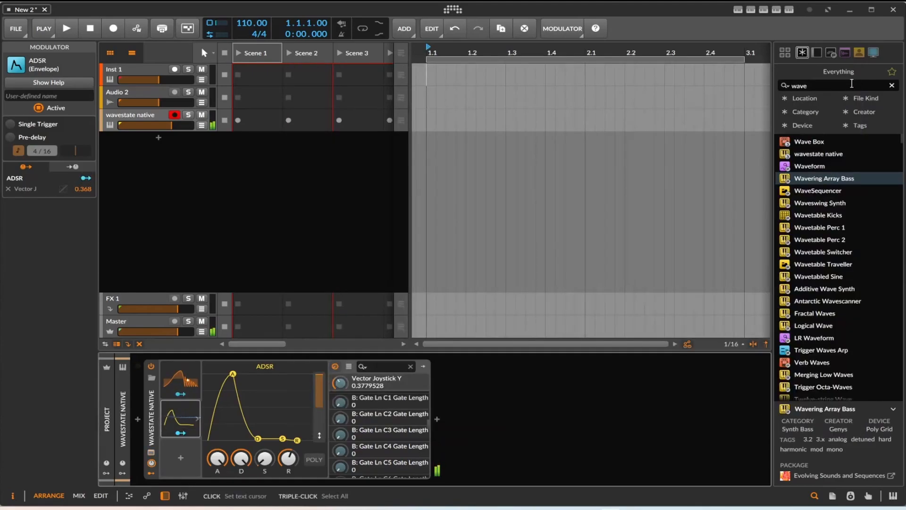
{"action": "left_click", "coordinate": [892, 86]}
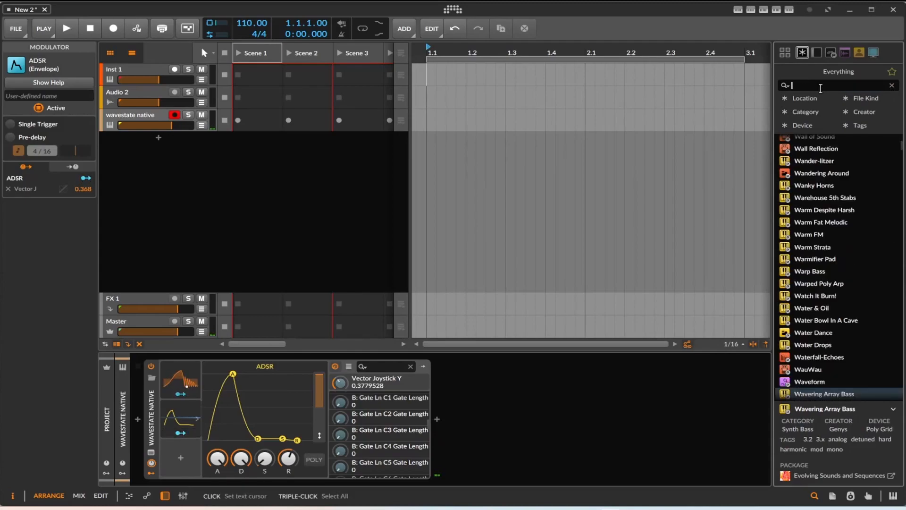
{"action": "type", "text": "va"}
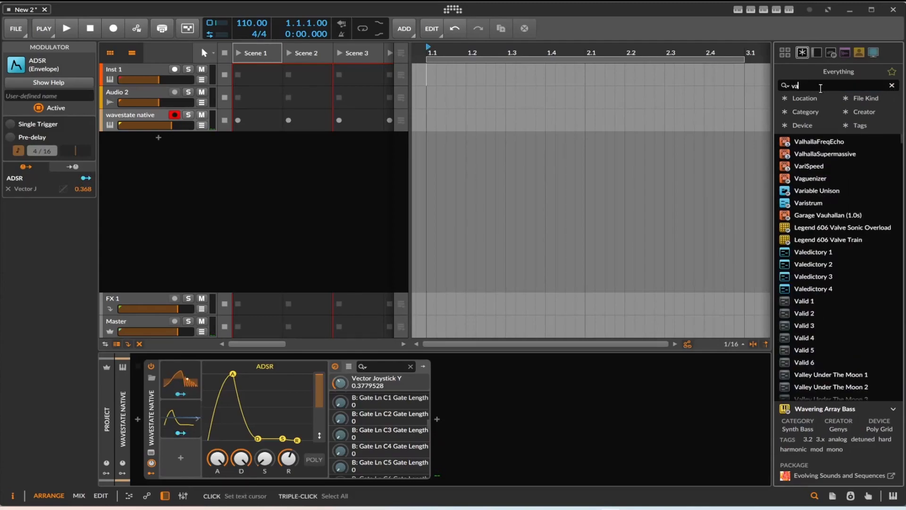
{"action": "left_click_drag", "start_coordinate": [819, 154], "coordinate": [538, 369]}
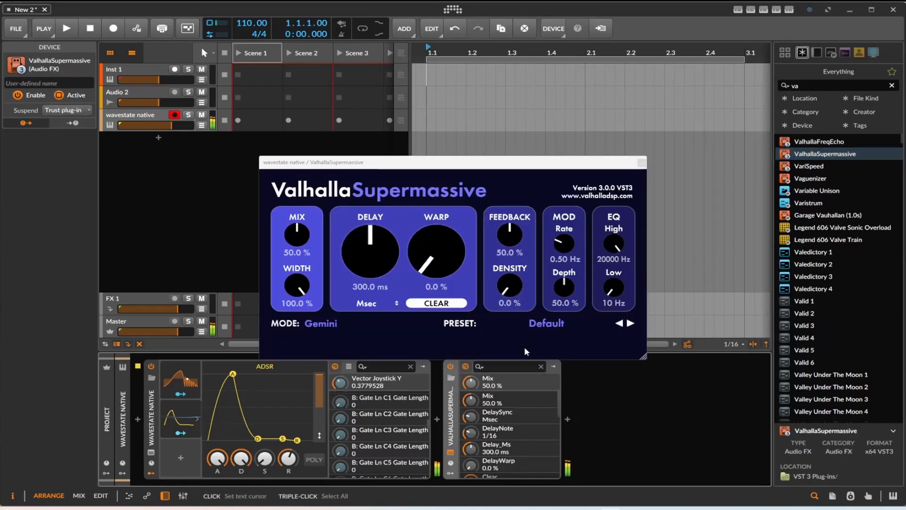
Load ValhallaSupermassive's Carousel preset, then set Warp to 64.3 % and Delay to a dotted 1/4
{"action": "left_click", "coordinate": [630, 324]}
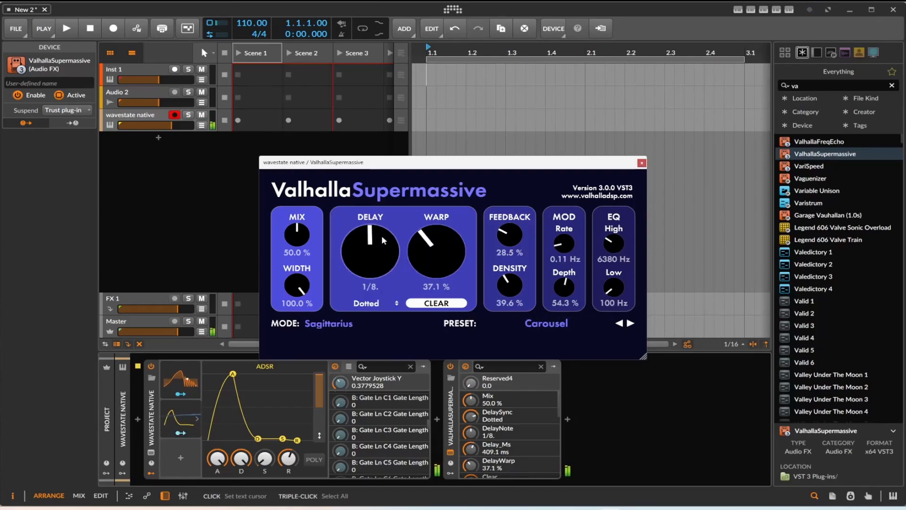
{"action": "left_click_drag", "start_coordinate": [415, 251], "coordinate": [418, 218]}
{"action": "left_click", "coordinate": [371, 247]}
{"action": "left_click_drag", "start_coordinate": [371, 248], "coordinate": [371, 242]}
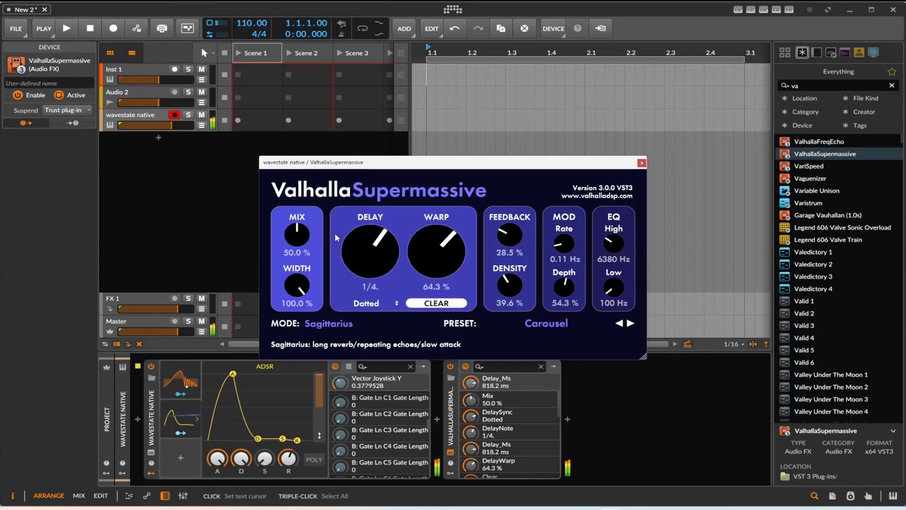
Set ValhallaSupermassive's Feedback to 36.9 % and its Mix to 100 %
{"action": "left_click_drag", "start_coordinate": [298, 235], "coordinate": [298, 223]}
{"action": "left_click_drag", "start_coordinate": [509, 235], "coordinate": [510, 227]}
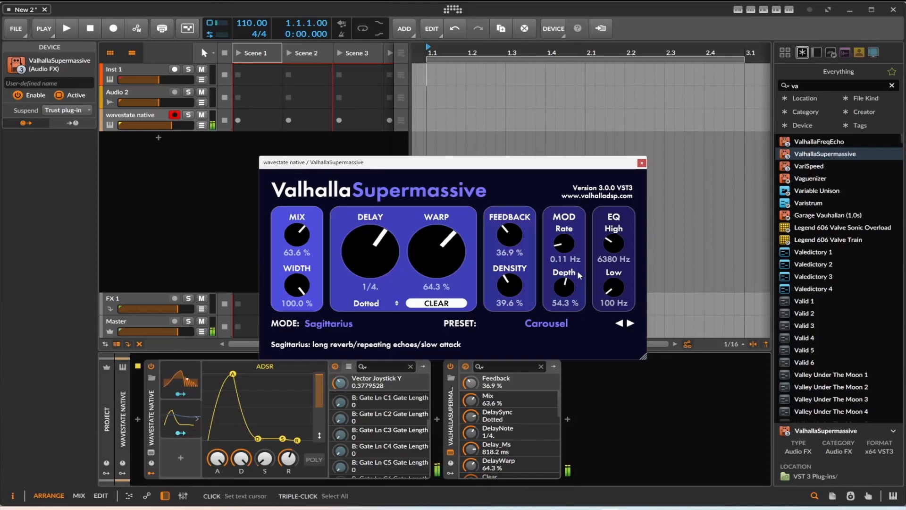
{"action": "left_click_drag", "start_coordinate": [297, 235], "coordinate": [316, 171]}
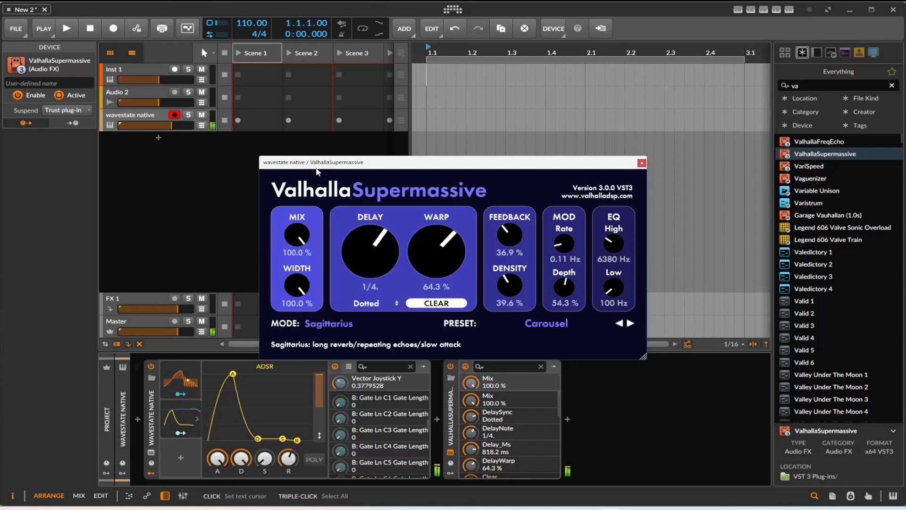
Show the on-screen note keyboard below the device chain
{"action": "left_click", "coordinate": [177, 431]}
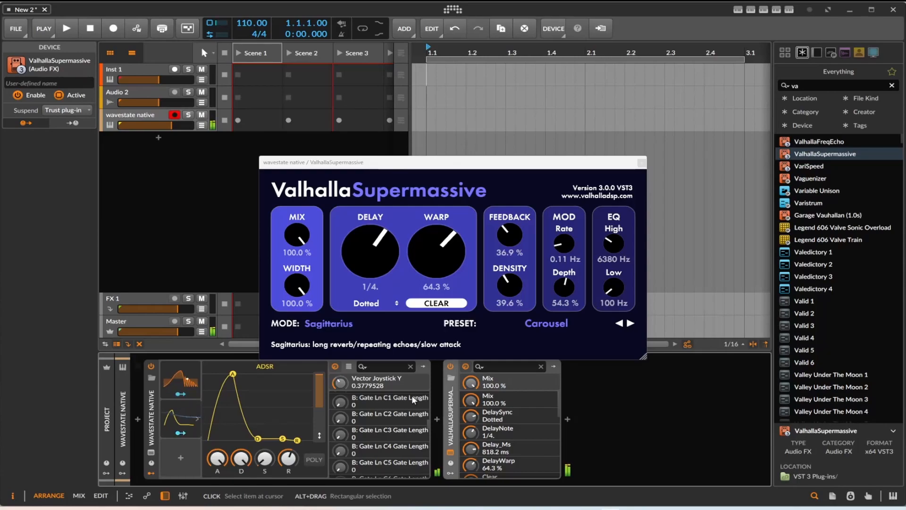
{"action": "left_click", "coordinate": [894, 496]}
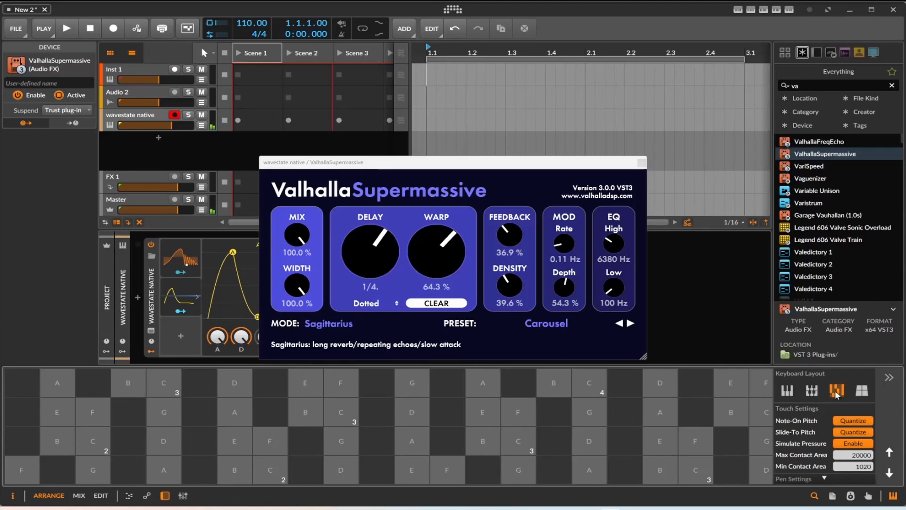
Switch the on-screen keyboard to the second layout, with rows an octave apart, and swap the ValhallaSupermassive window for the wavestate native window
{"action": "left_click", "coordinate": [811, 390]}
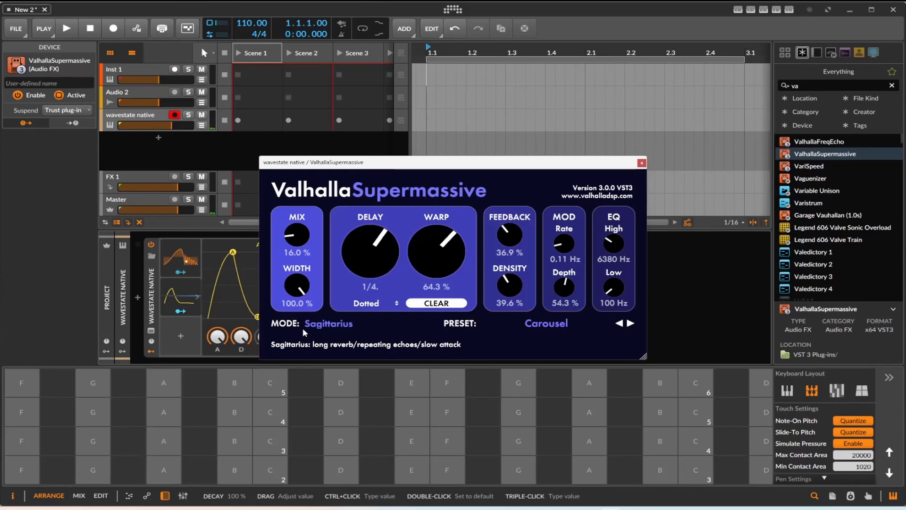
{"action": "left_click", "coordinate": [641, 162]}
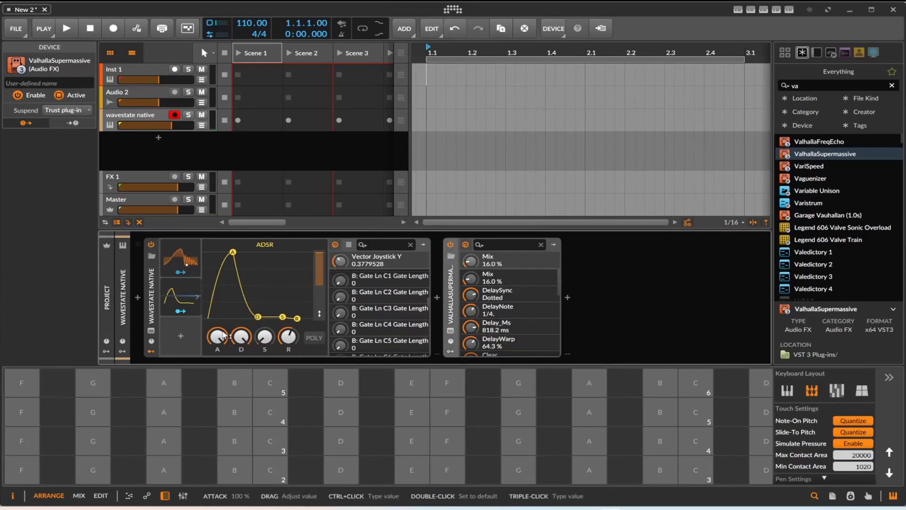
{"action": "left_click", "coordinate": [151, 330]}
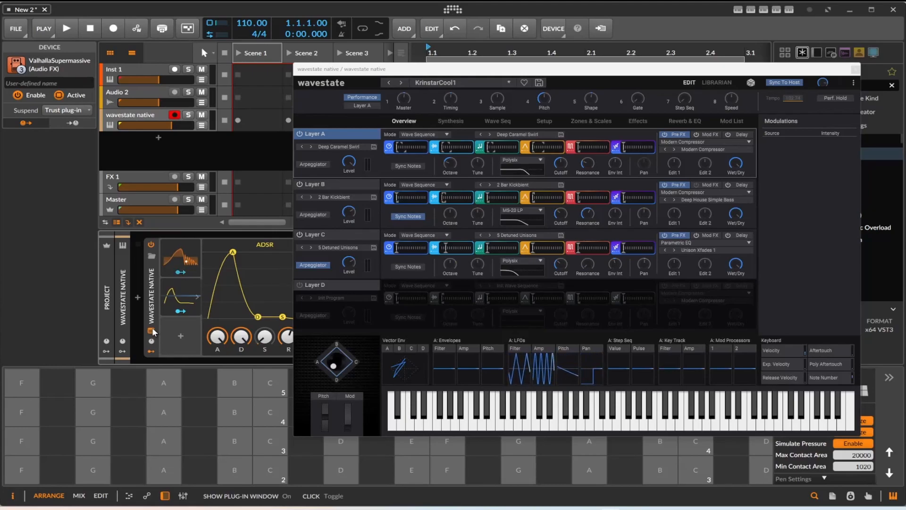
Load the Light Click Lines preset in the Shape lane of Layer C's wave sequence, and reposition the synth window over the arranger
{"action": "left_click", "coordinate": [438, 246]}
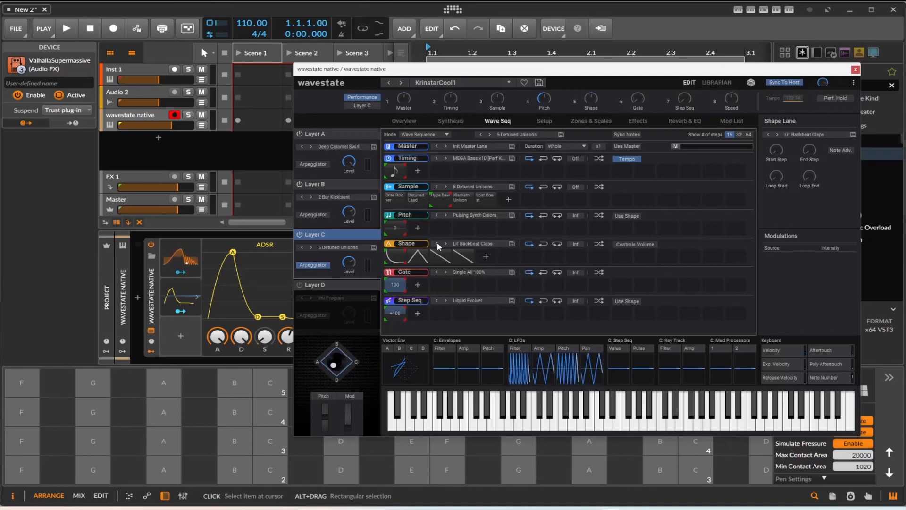
{"action": "left_click", "coordinate": [437, 244]}
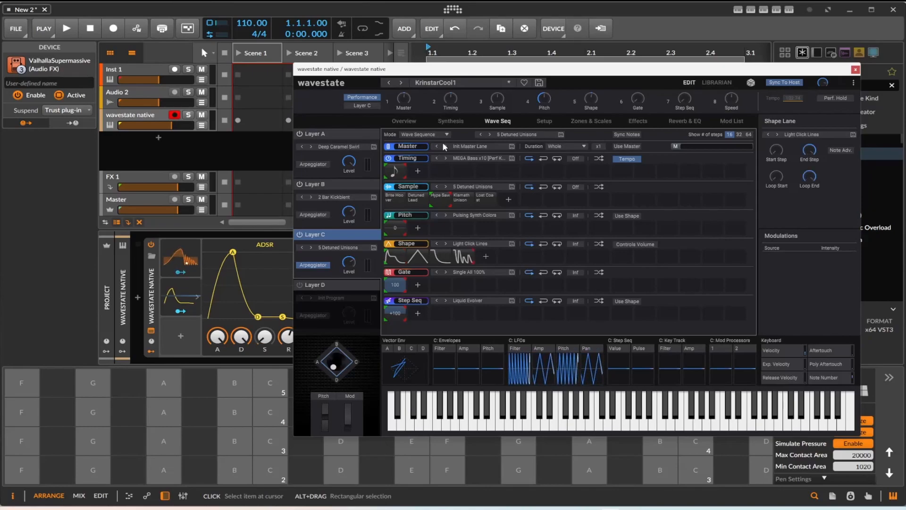
{"action": "left_click_drag", "start_coordinate": [476, 79], "coordinate": [395, 70]}
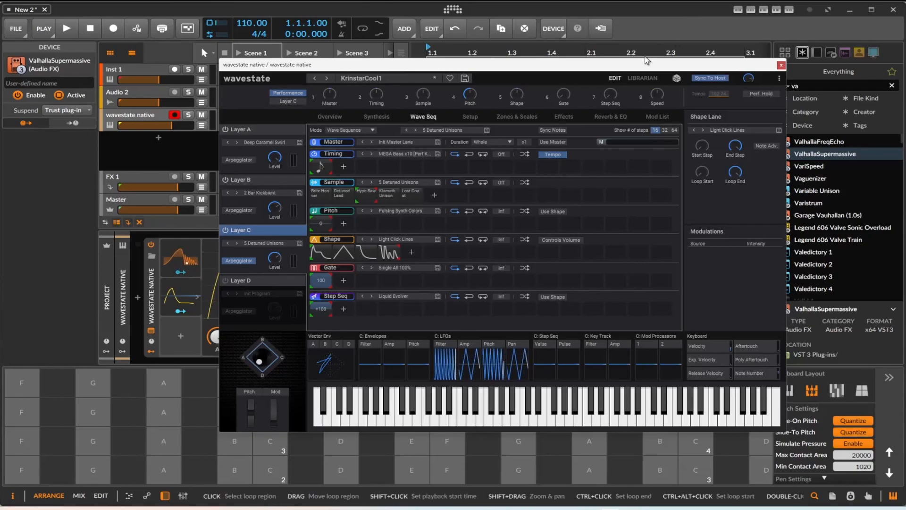
{"action": "left_click_drag", "start_coordinate": [623, 70], "coordinate": [579, 77]}
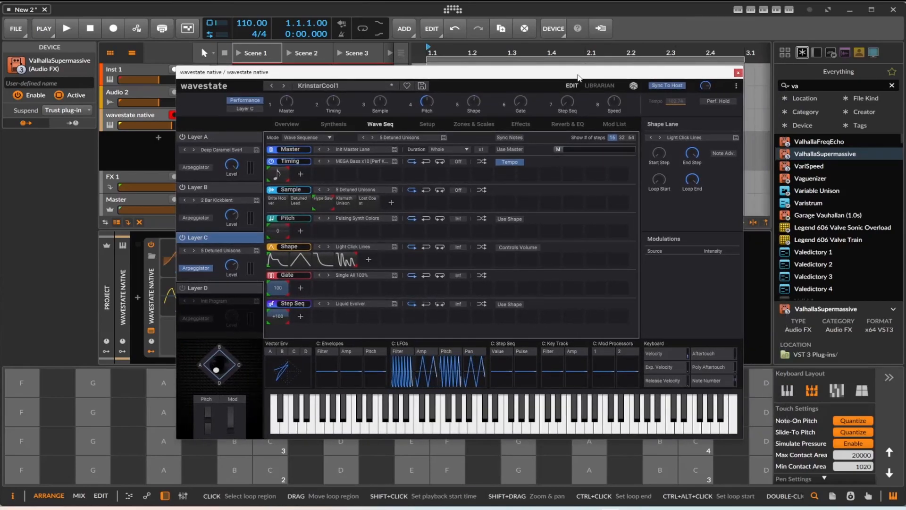